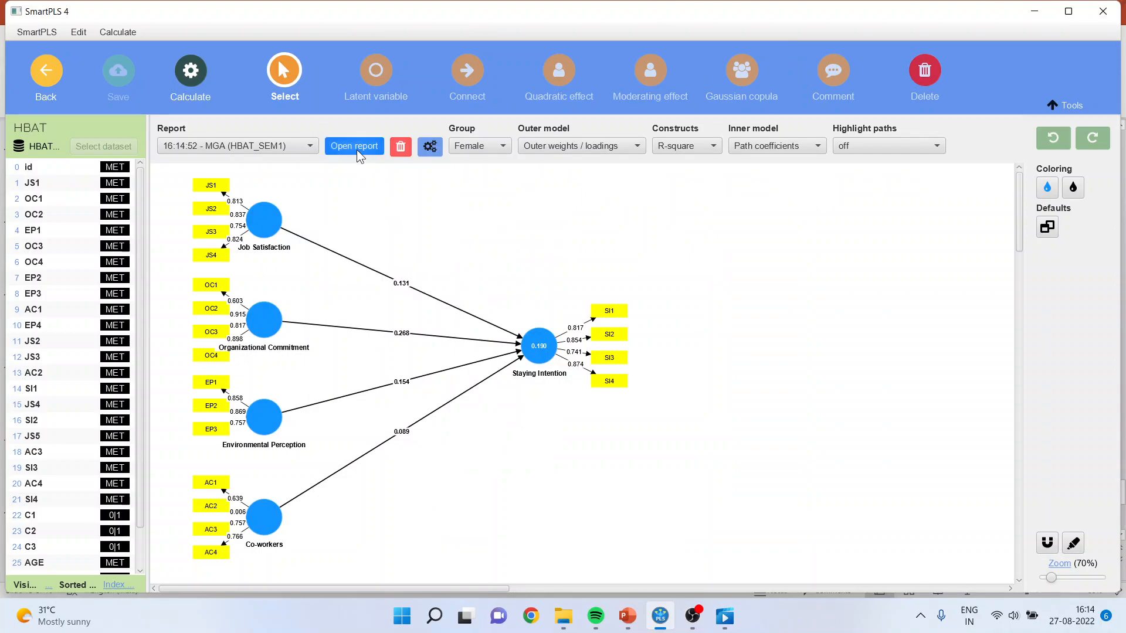
Open the MGA (HBAT_SEM1) report and show the Bootstrap MGA table for the path coefficients.
{"action": "left_click", "coordinate": [354, 144]}
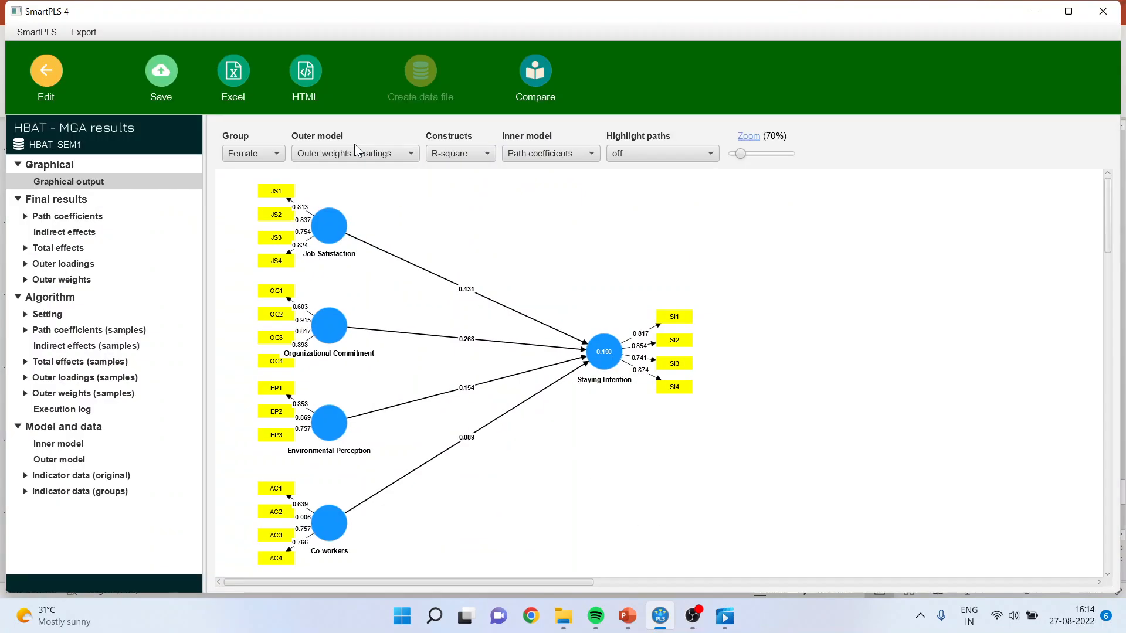
{"action": "left_click", "coordinate": [25, 216]}
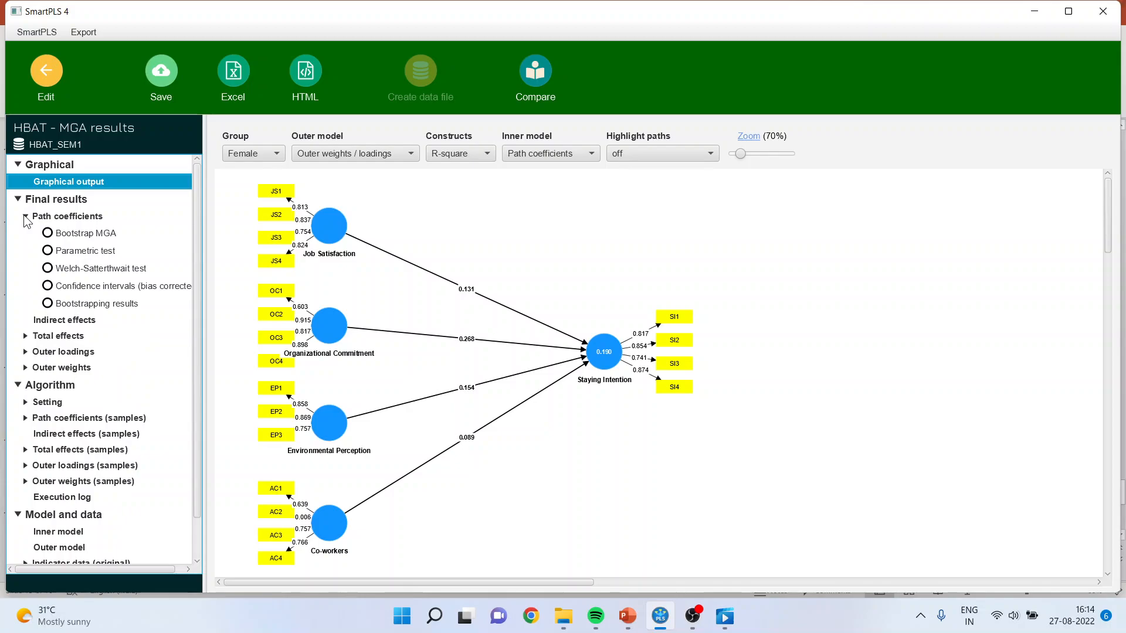
{"action": "left_click", "coordinate": [91, 234]}
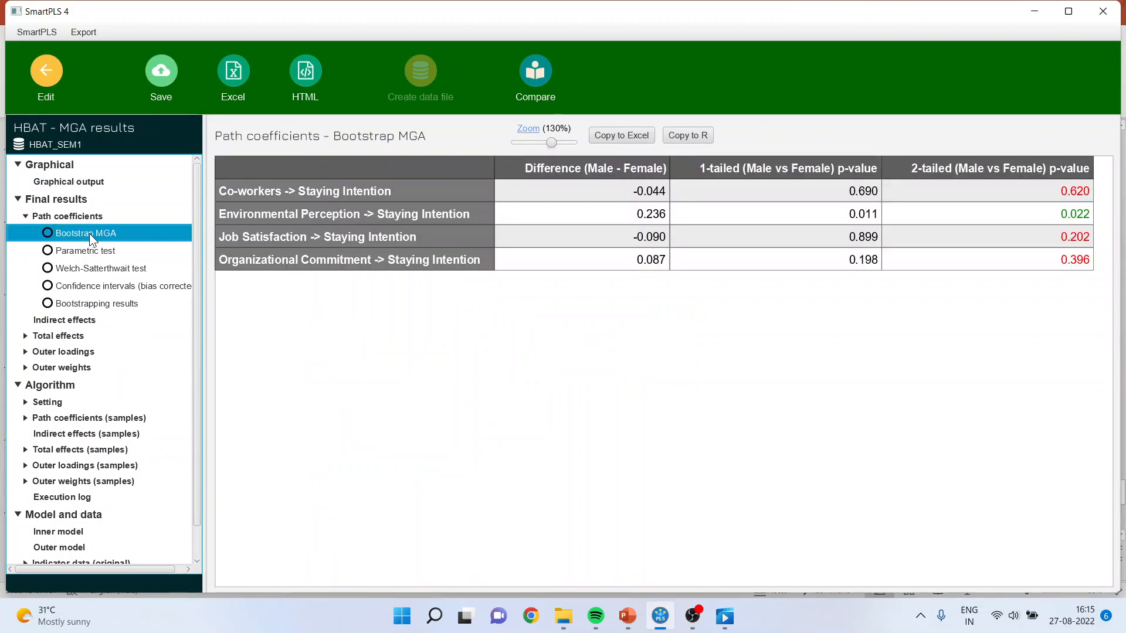
Compare the path coefficients' Bootstrap MGA differences and p-values with the bootstrapping results for females and males, especially Environmental Perception -> Staying Intention.
{"action": "left_click", "coordinate": [105, 311]}
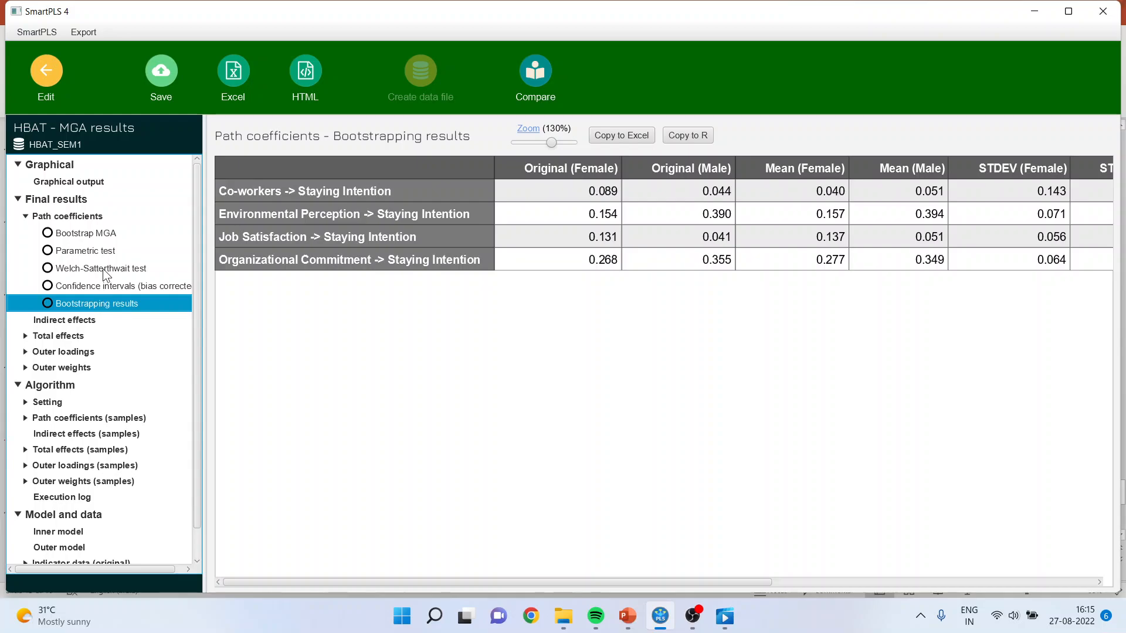
{"action": "left_click", "coordinate": [101, 233]}
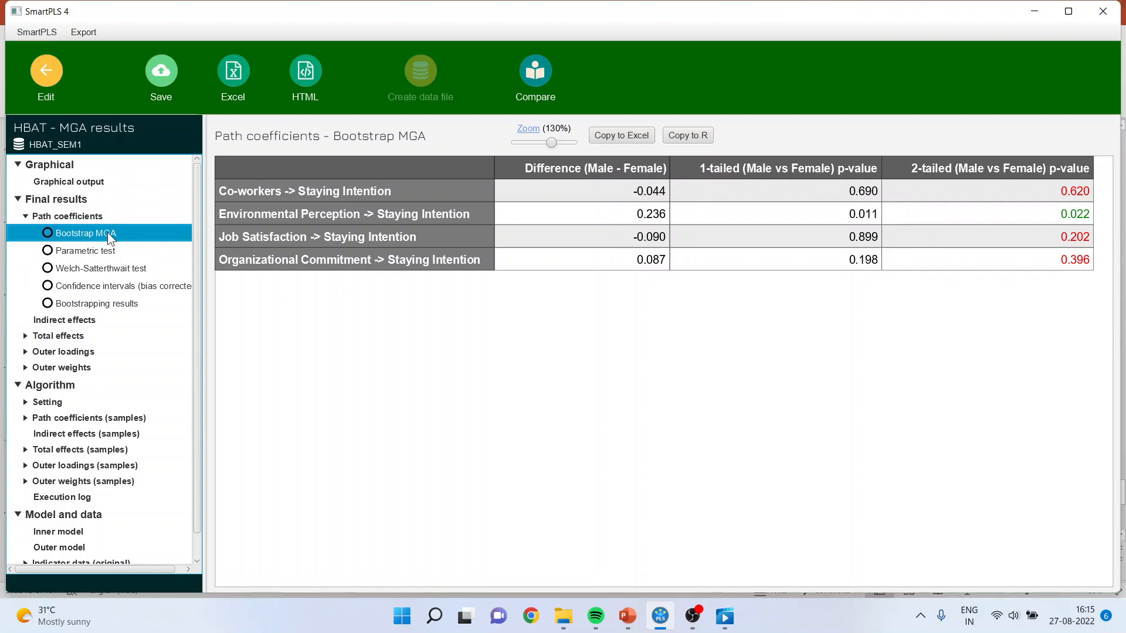
{"action": "left_click", "coordinate": [107, 304]}
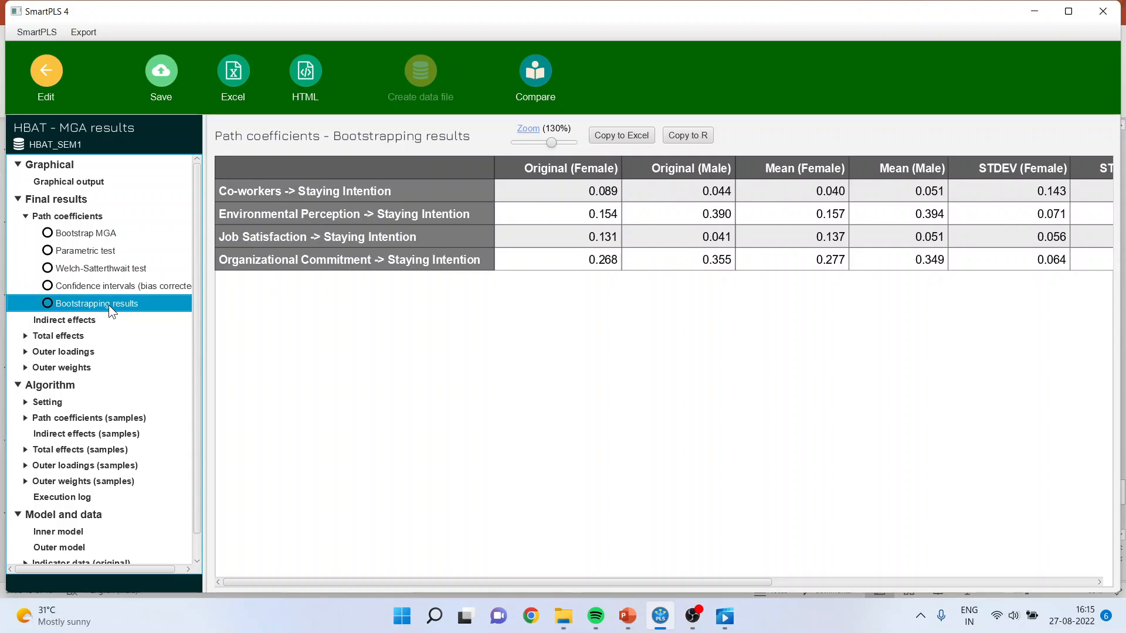
{"action": "left_click", "coordinate": [98, 234]}
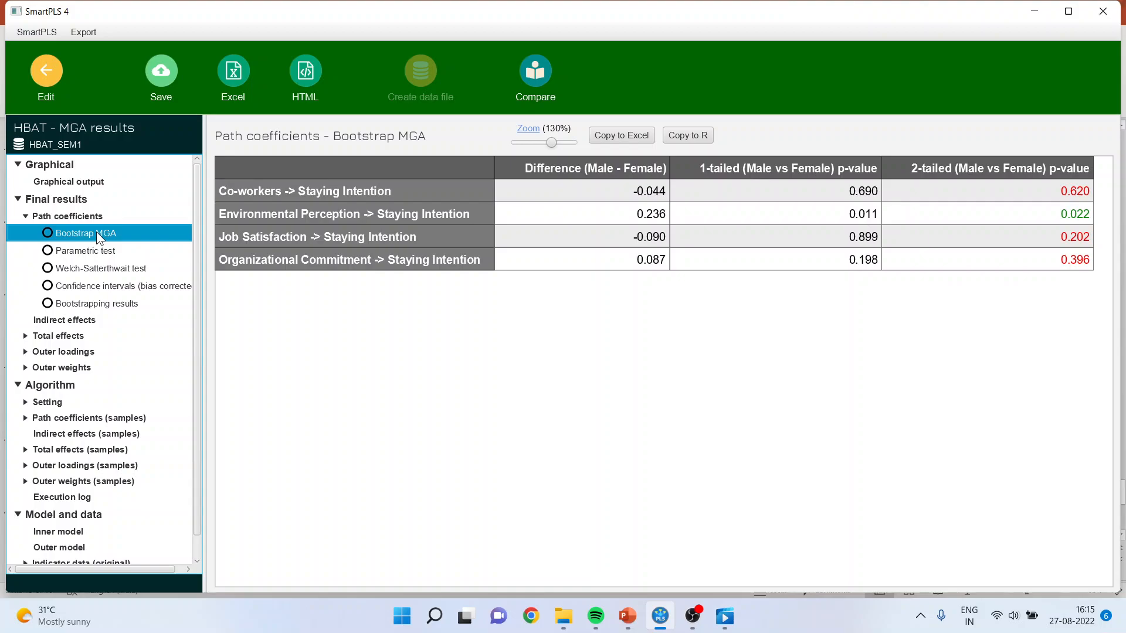
{"action": "left_click", "coordinate": [113, 303]}
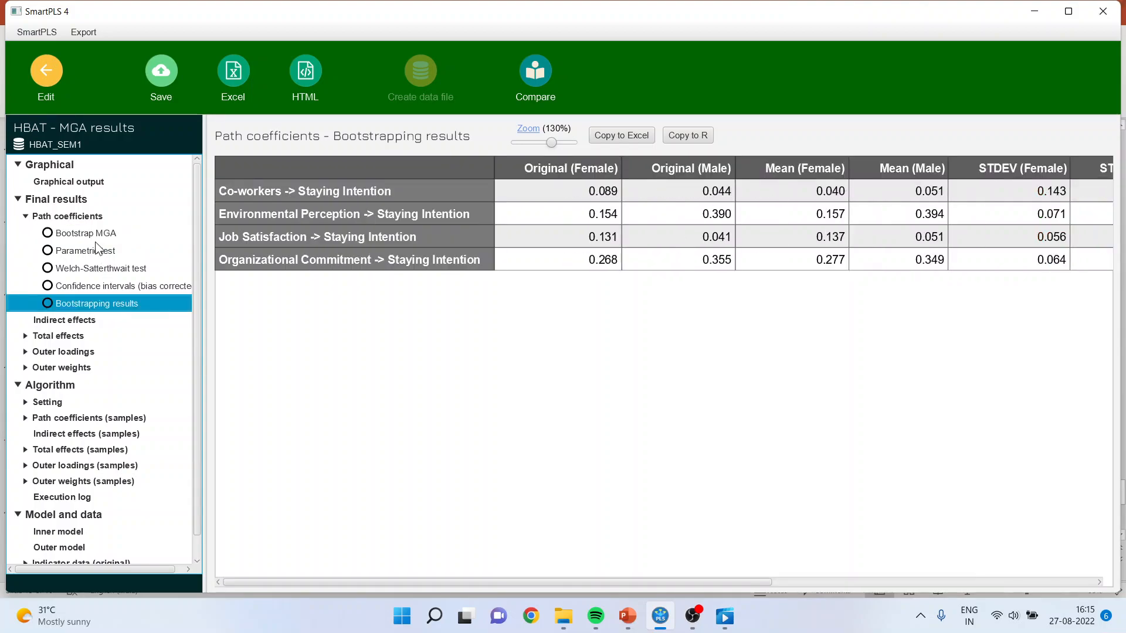
{"action": "left_click", "coordinate": [111, 234]}
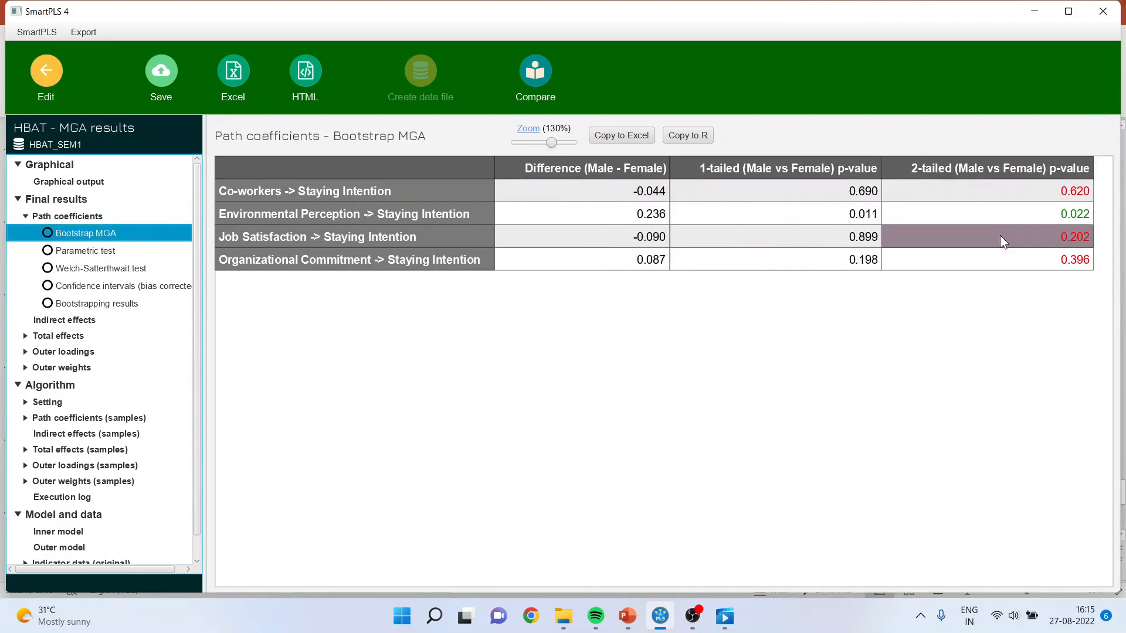
{"action": "left_click", "coordinate": [1049, 212]}
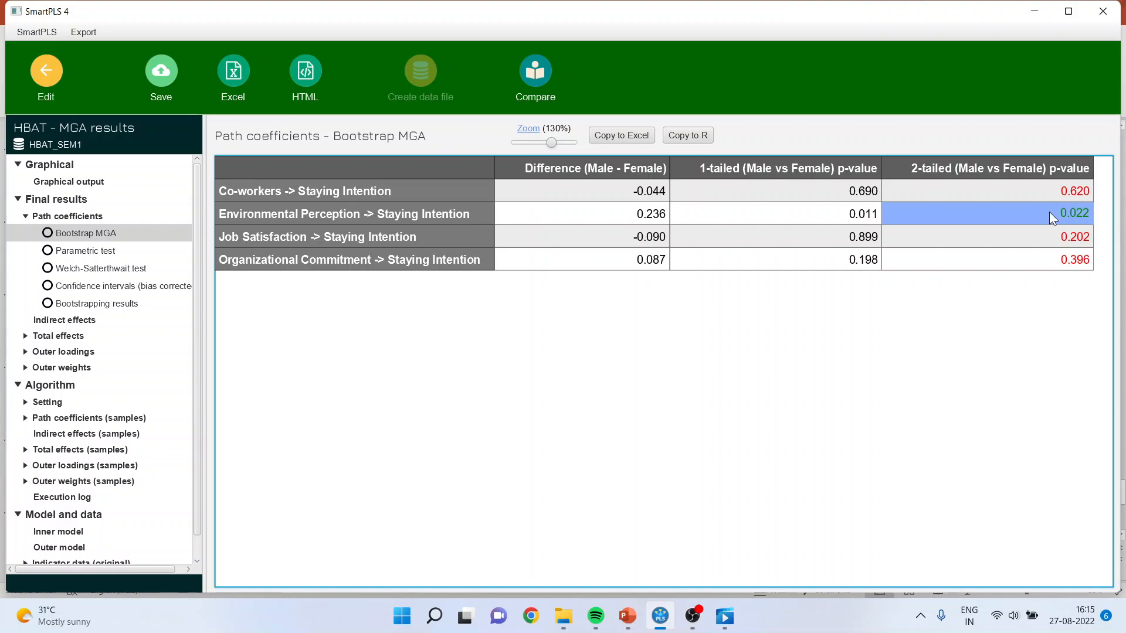
{"action": "left_click", "coordinate": [621, 217]}
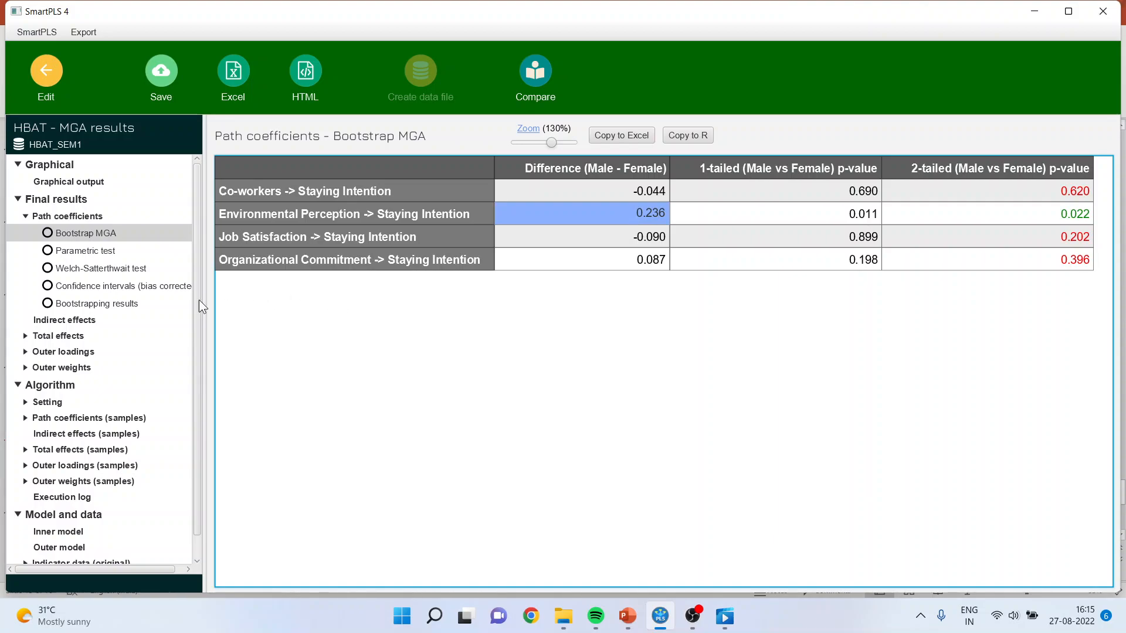
Copy the path coefficients' bootstrapping results table into a blank Excel workbook starting at cell A1.
{"action": "left_click", "coordinate": [133, 304]}
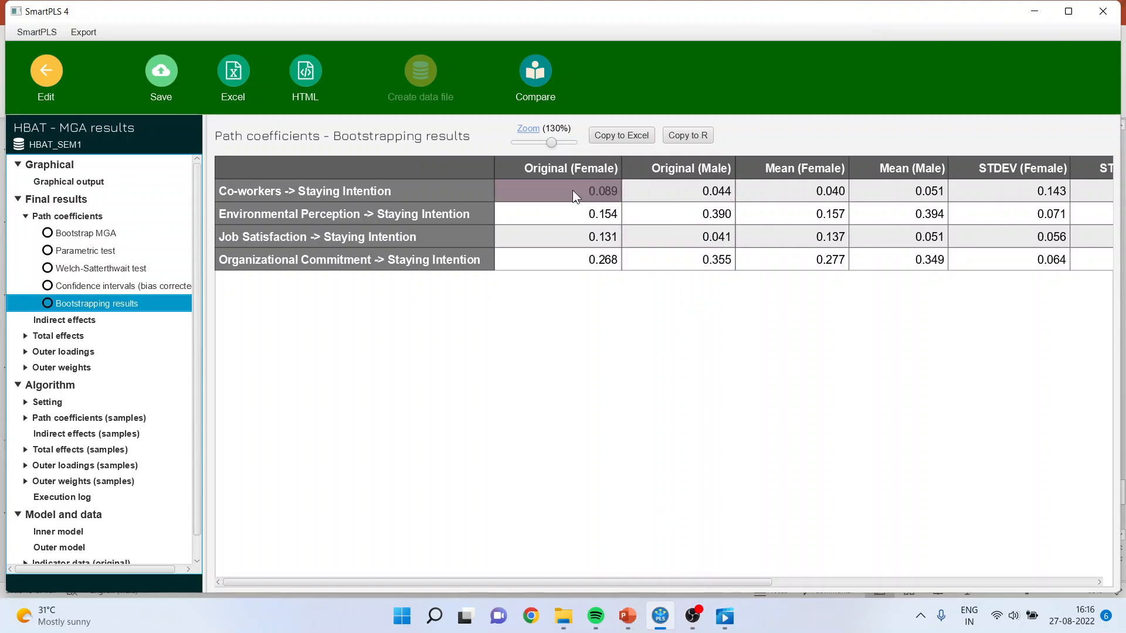
{"action": "left_click", "coordinate": [716, 583]}
{"action": "left_click_drag", "start_coordinate": [716, 582], "coordinate": [628, 563]}
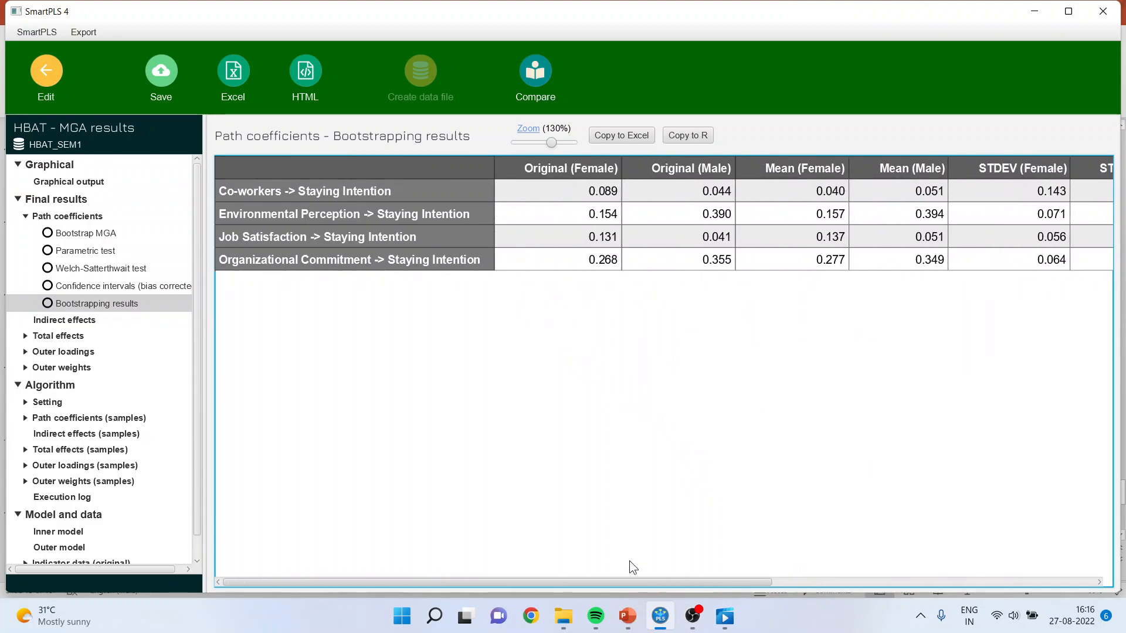
{"action": "left_click_drag", "start_coordinate": [552, 144], "coordinate": [539, 144]}
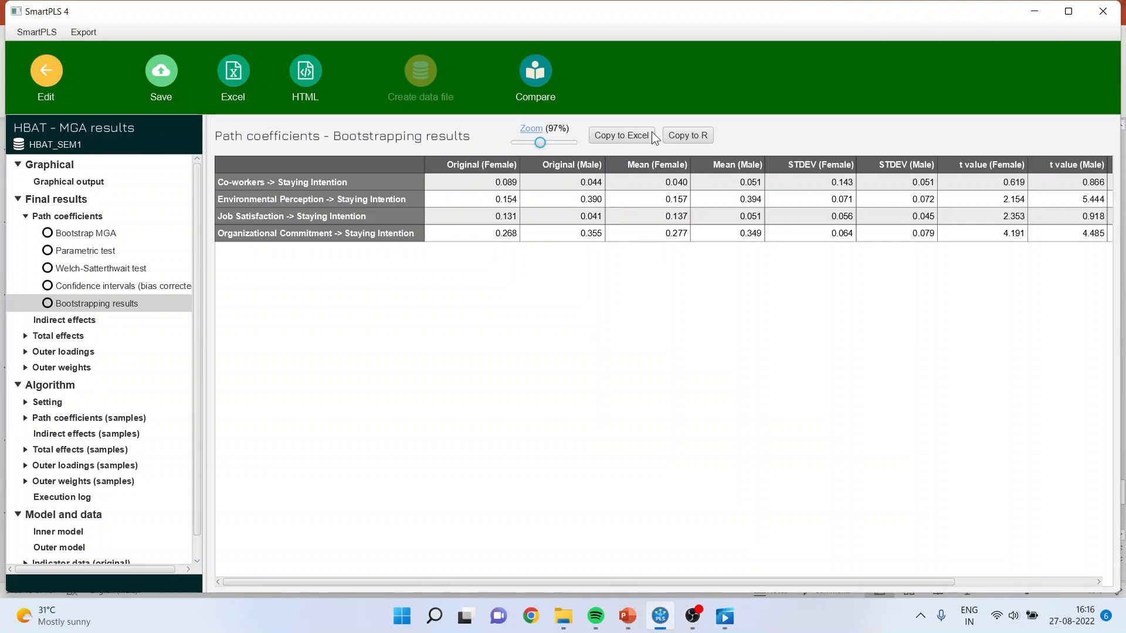
{"action": "left_click", "coordinate": [628, 134]}
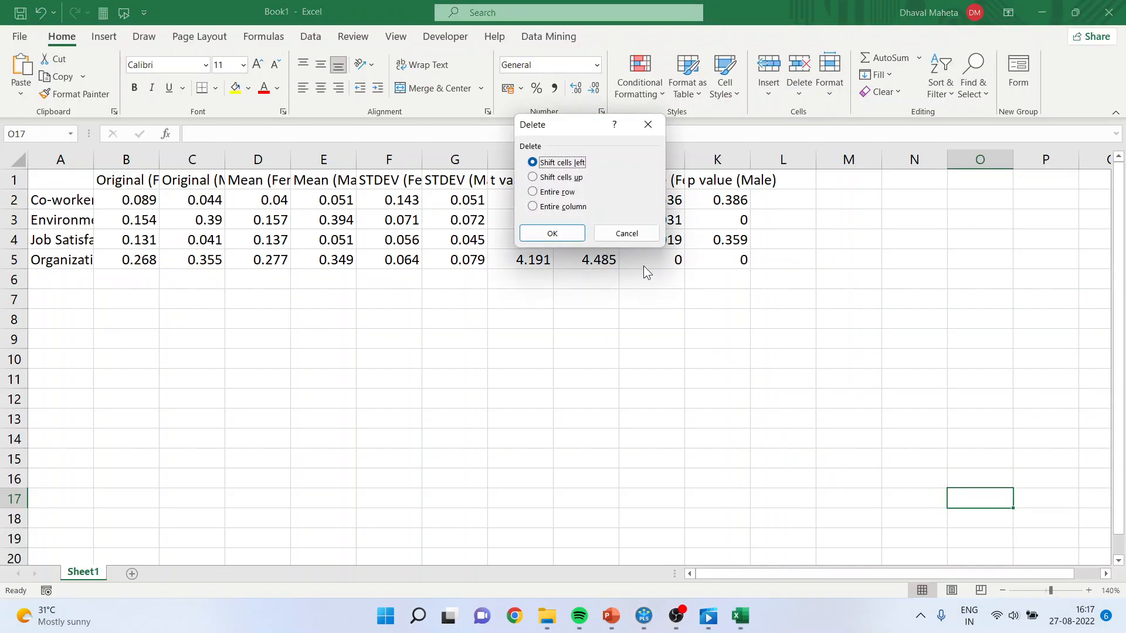
{"action": "left_click", "coordinate": [642, 237]}
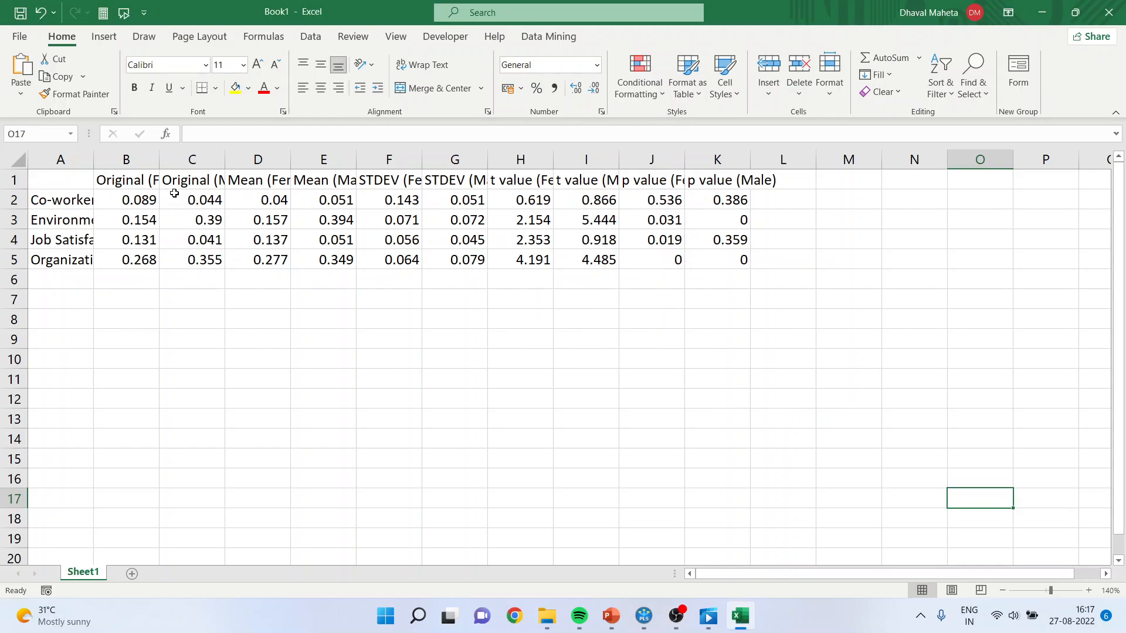
Widen columns A, B and C to show more of the path names and the Original (Female) and Original (Male) headings.
{"action": "left_click_drag", "start_coordinate": [159, 162], "coordinate": [252, 161]}
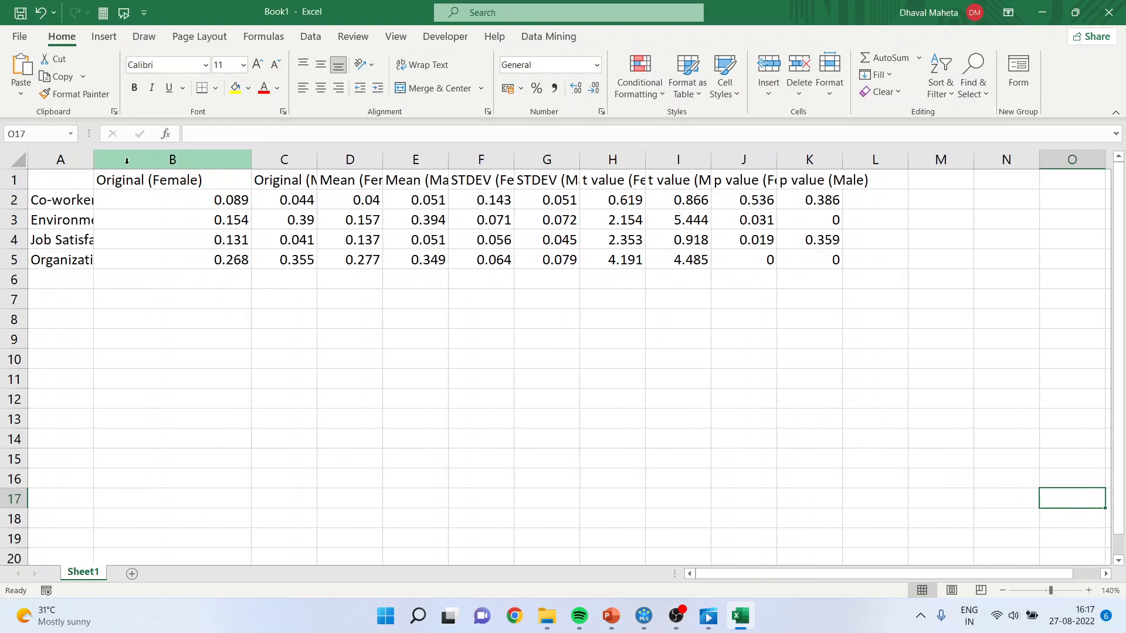
{"action": "left_click_drag", "start_coordinate": [93, 161], "coordinate": [230, 161]}
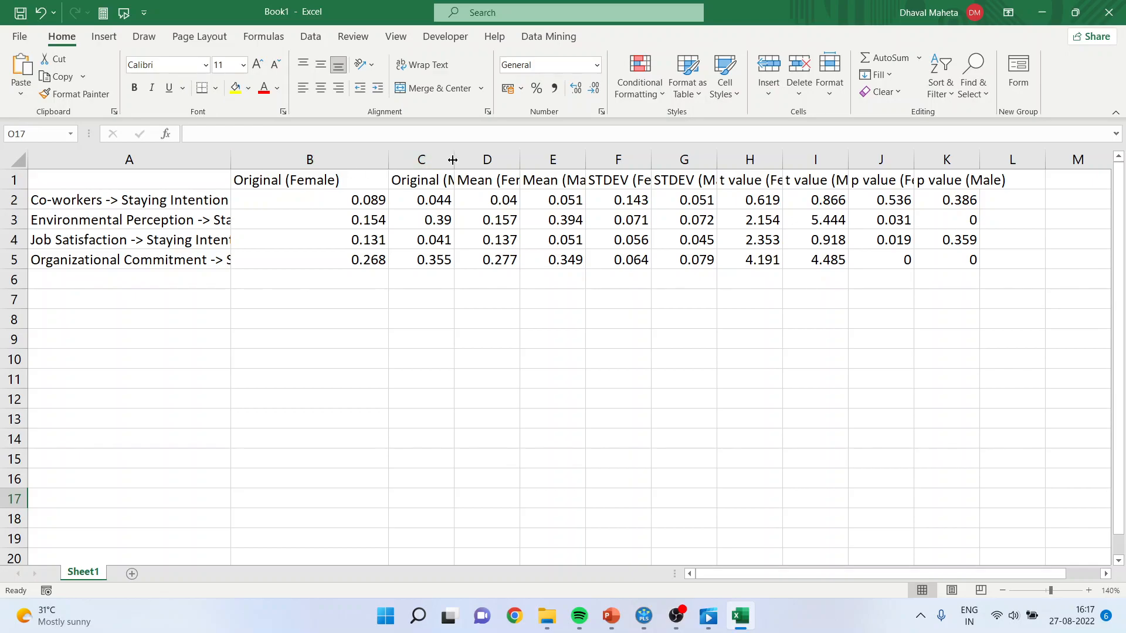
{"action": "left_click_drag", "start_coordinate": [454, 160], "coordinate": [481, 159]}
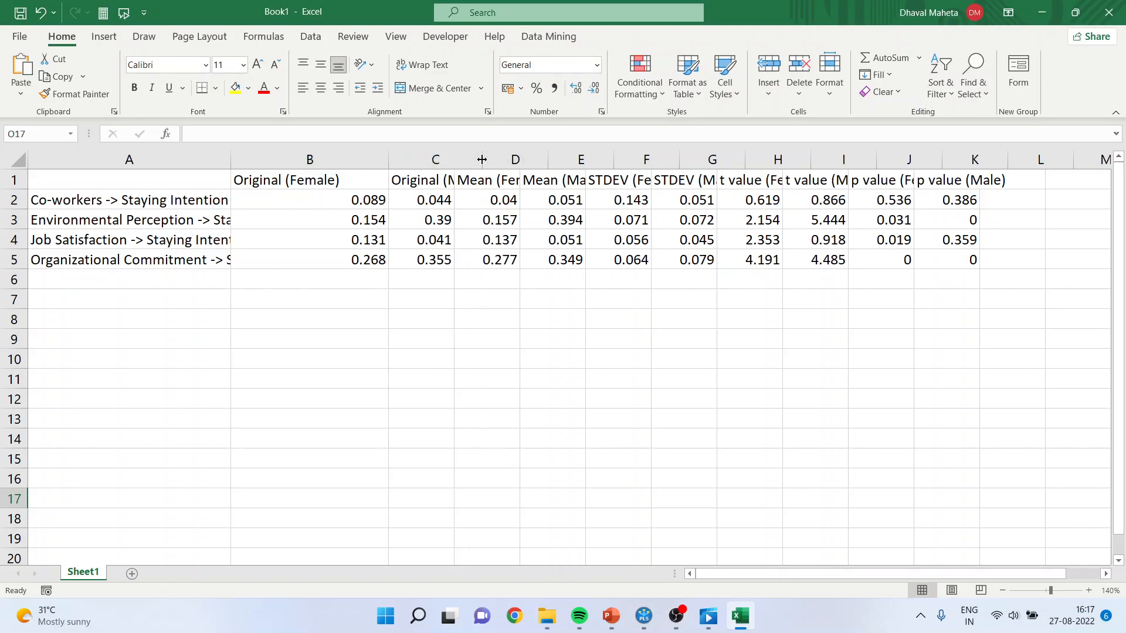
Delete columns D through I, which hold the Mean, STDEV and t value figures for both groups.
{"action": "left_click", "coordinate": [515, 160]}
{"action": "left_click_drag", "start_coordinate": [548, 160], "coordinate": [834, 155]}
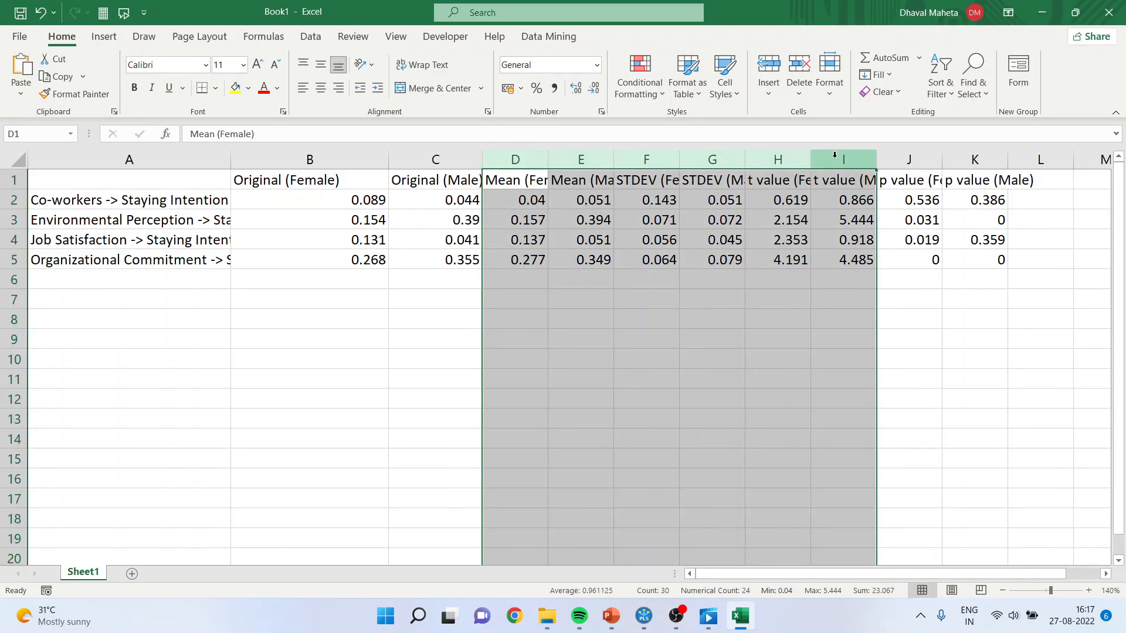
{"action": "right_click", "coordinate": [834, 155]}
{"action": "left_click", "coordinate": [906, 300]}
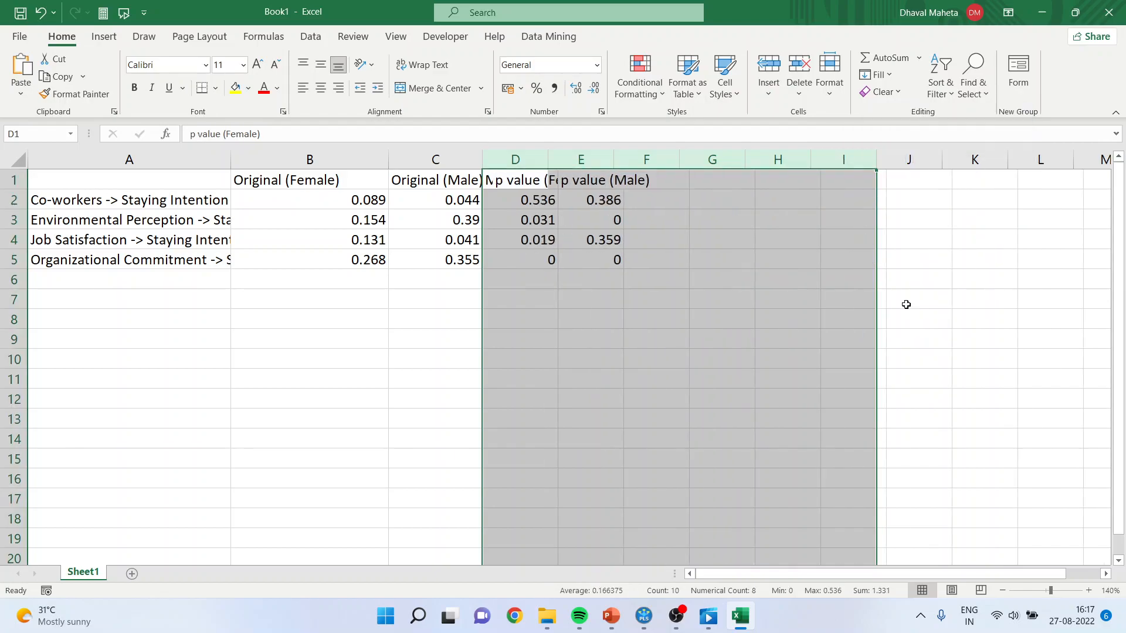
{"action": "left_click", "coordinate": [744, 297]}
Narrow column B and widen columns D, E and F so the female and male p value headings fit.
{"action": "left_click_drag", "start_coordinate": [388, 160], "coordinate": [354, 160]}
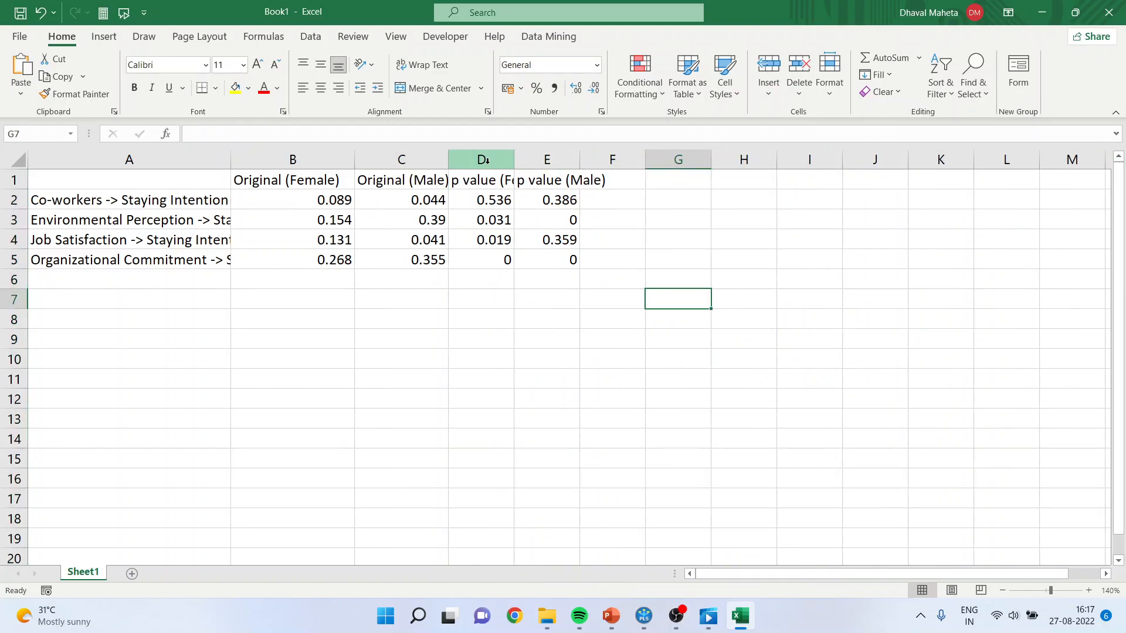
{"action": "left_click_drag", "start_coordinate": [514, 160], "coordinate": [538, 160]}
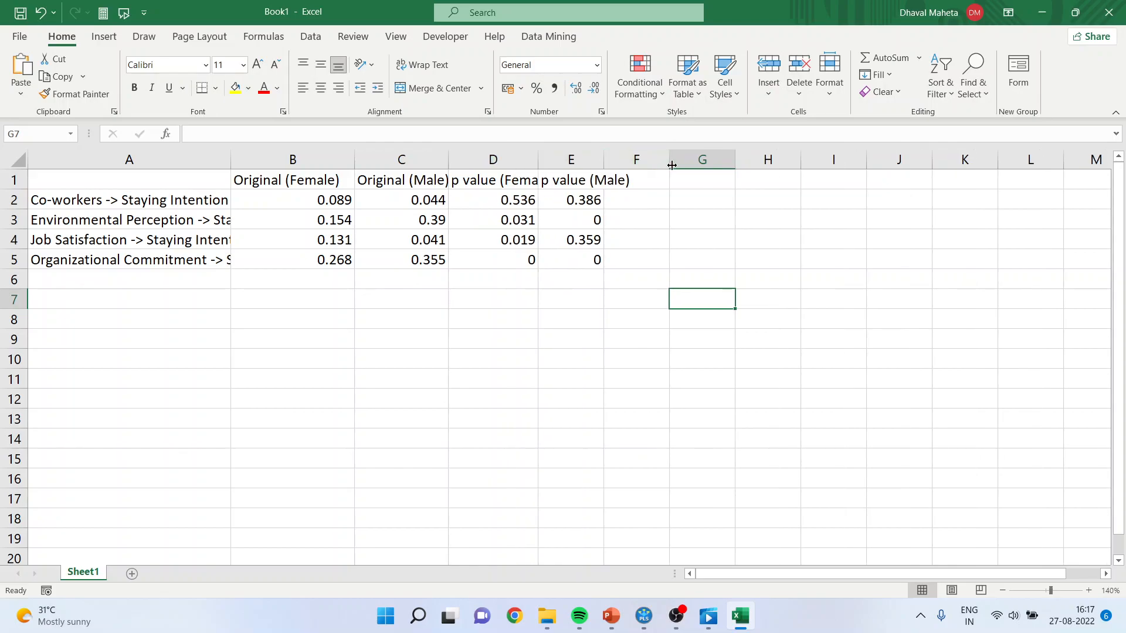
{"action": "left_click_drag", "start_coordinate": [671, 165], "coordinate": [715, 160]}
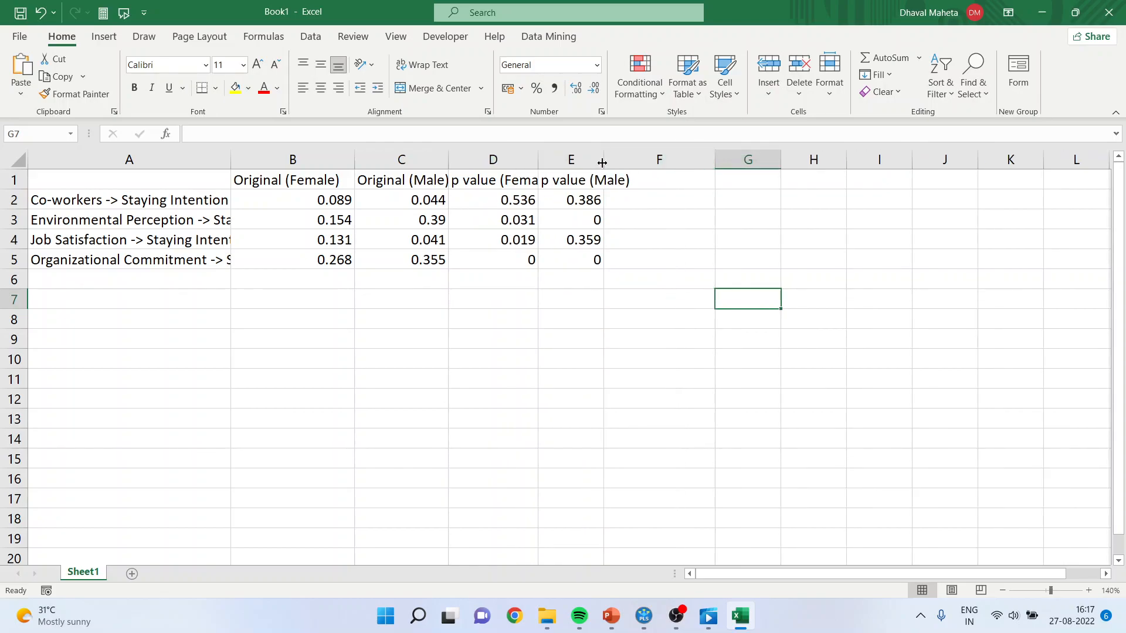
{"action": "left_click_drag", "start_coordinate": [602, 163], "coordinate": [639, 162]}
{"action": "left_click", "coordinate": [548, 161]}
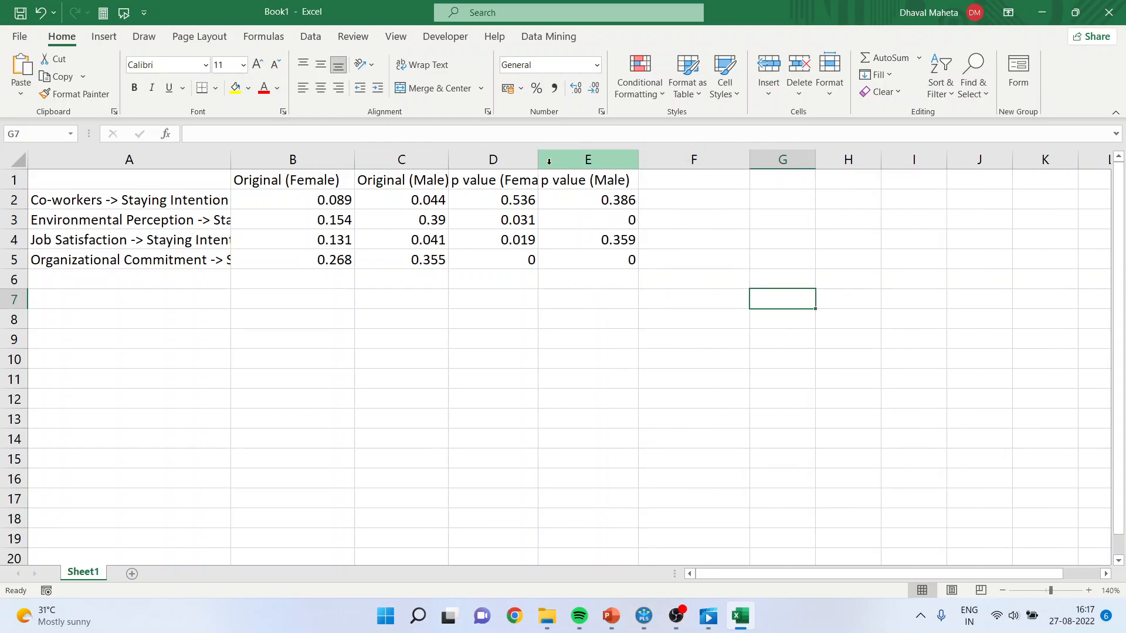
{"action": "left_click_drag", "start_coordinate": [538, 160], "coordinate": [567, 159]}
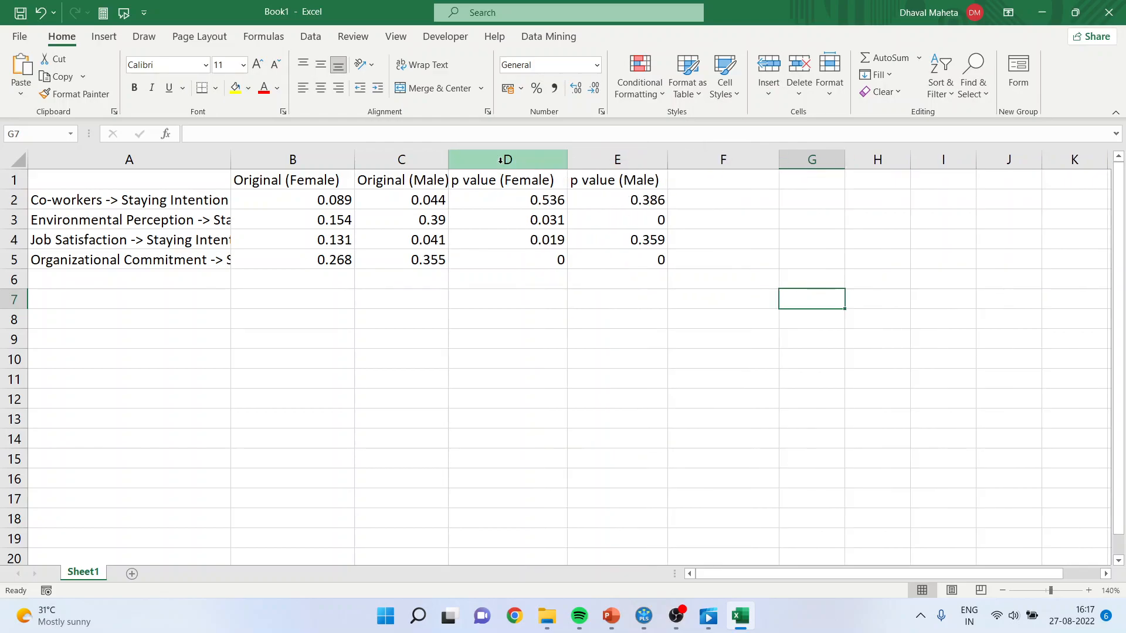
Move the p value (Female) column so it sits directly before the Original (Male) column.
{"action": "left_click", "coordinate": [500, 159]}
{"action": "right_click", "coordinate": [501, 160]}
{"action": "left_click", "coordinate": [532, 173]}
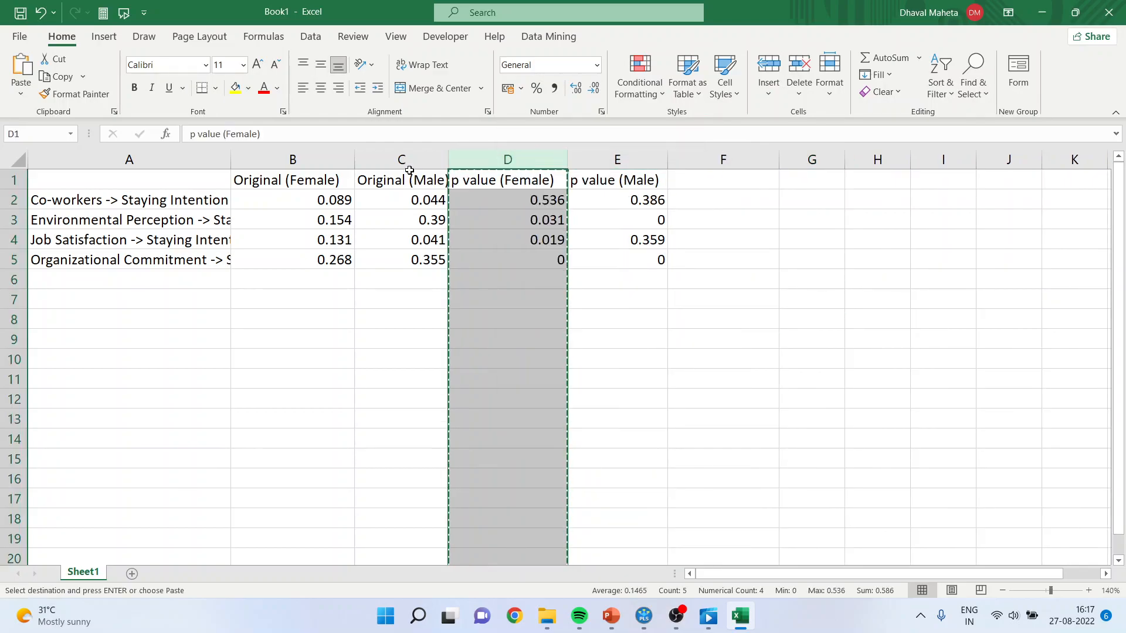
{"action": "left_click", "coordinate": [404, 160]}
{"action": "right_click", "coordinate": [399, 161]}
{"action": "left_click", "coordinate": [457, 290]}
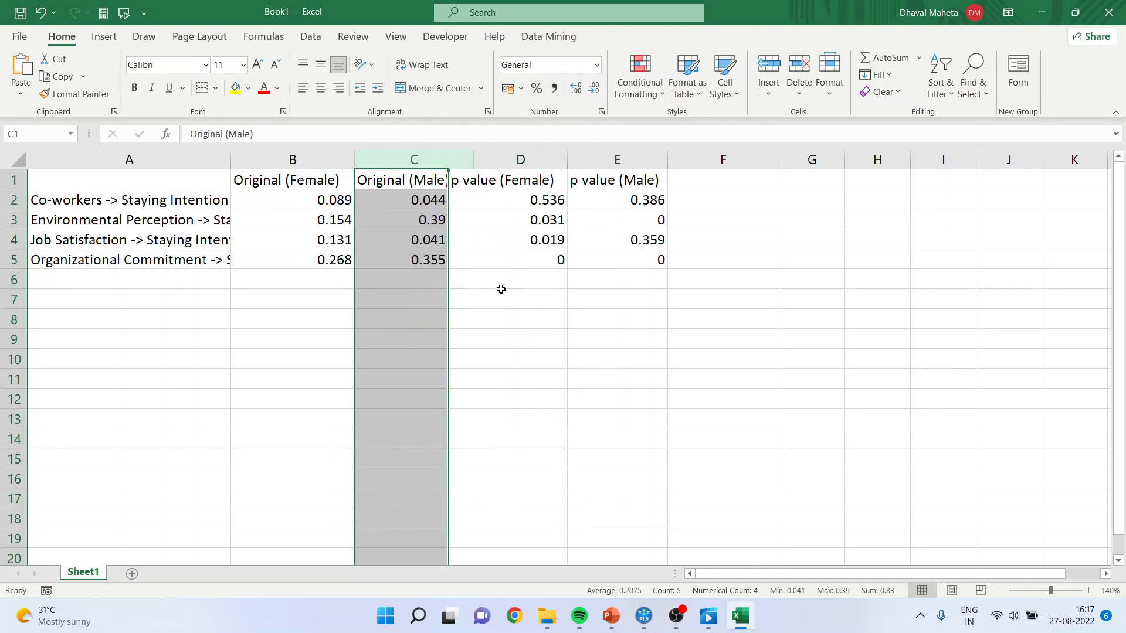
Examine the Co-workers -> Staying Intention coefficient and p value for females and males.
{"action": "left_click", "coordinate": [305, 198]}
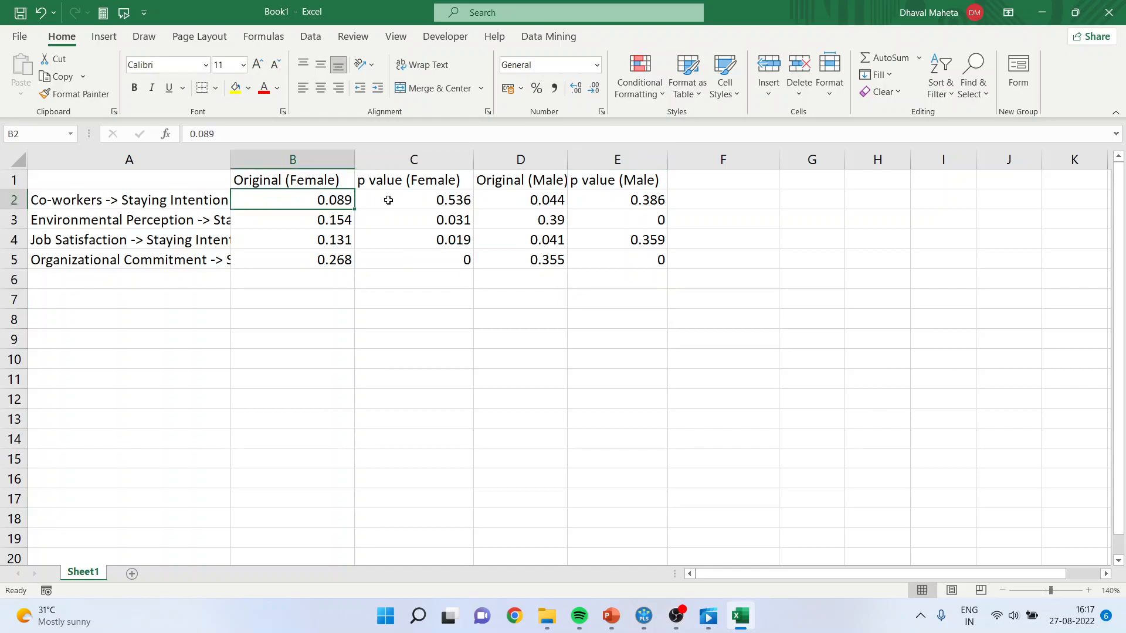
{"action": "left_click", "coordinate": [414, 200]}
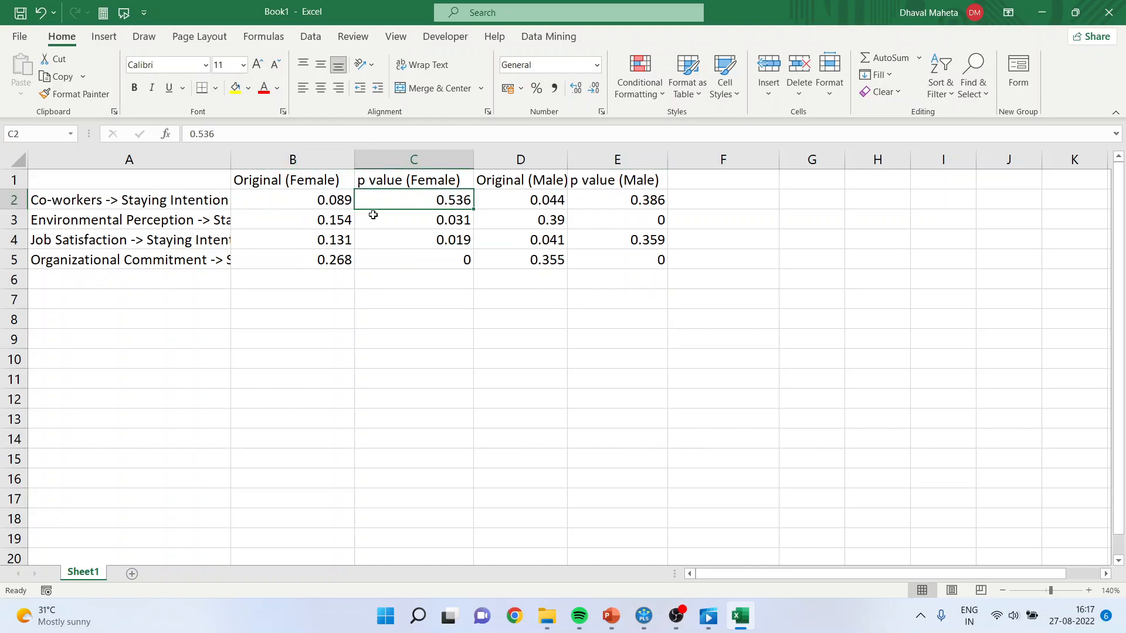
{"action": "left_click", "coordinate": [324, 203]}
{"action": "left_click", "coordinate": [414, 200]}
{"action": "left_click", "coordinate": [542, 205]}
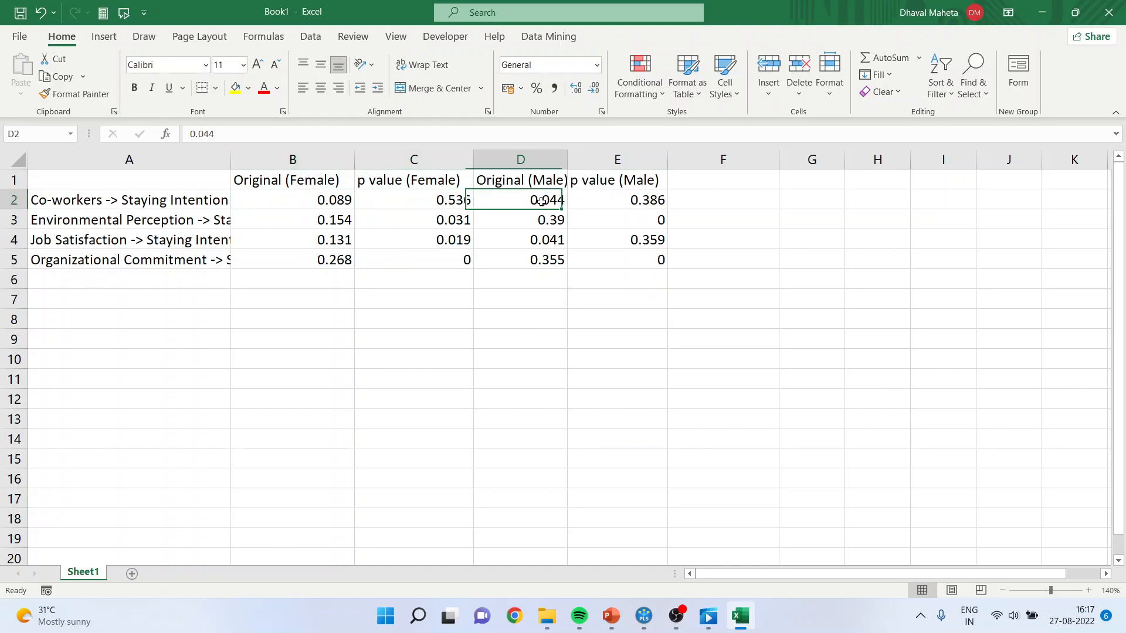
{"action": "left_click", "coordinate": [624, 202]}
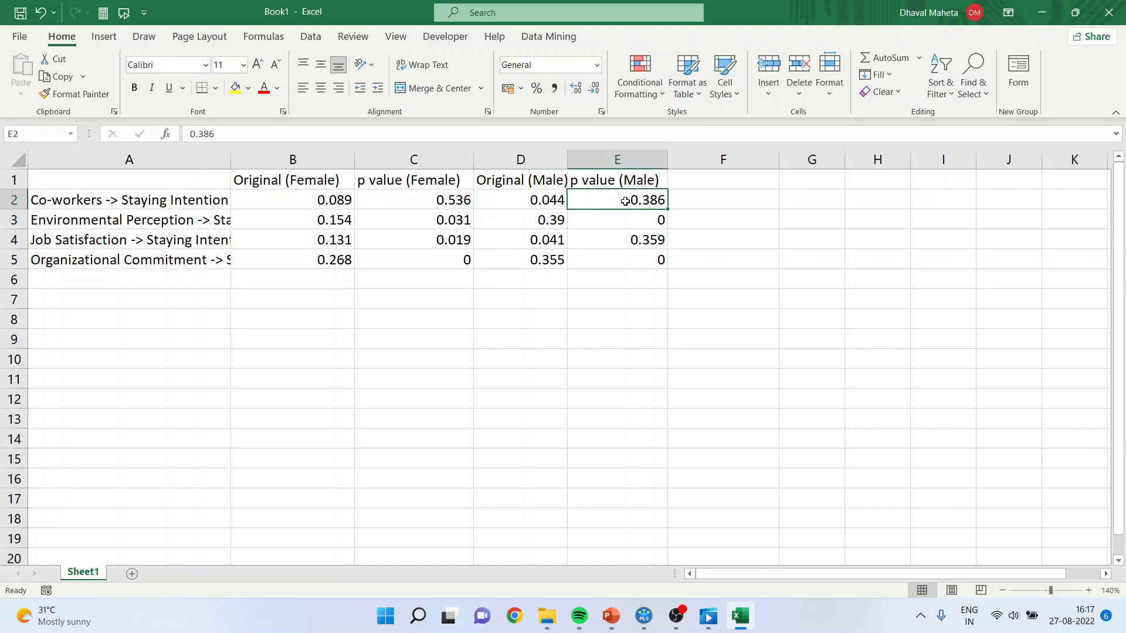
Format the coefficients and p values in B2:E5 to show three decimal places.
{"action": "left_click_drag", "start_coordinate": [335, 201], "coordinate": [629, 251]}
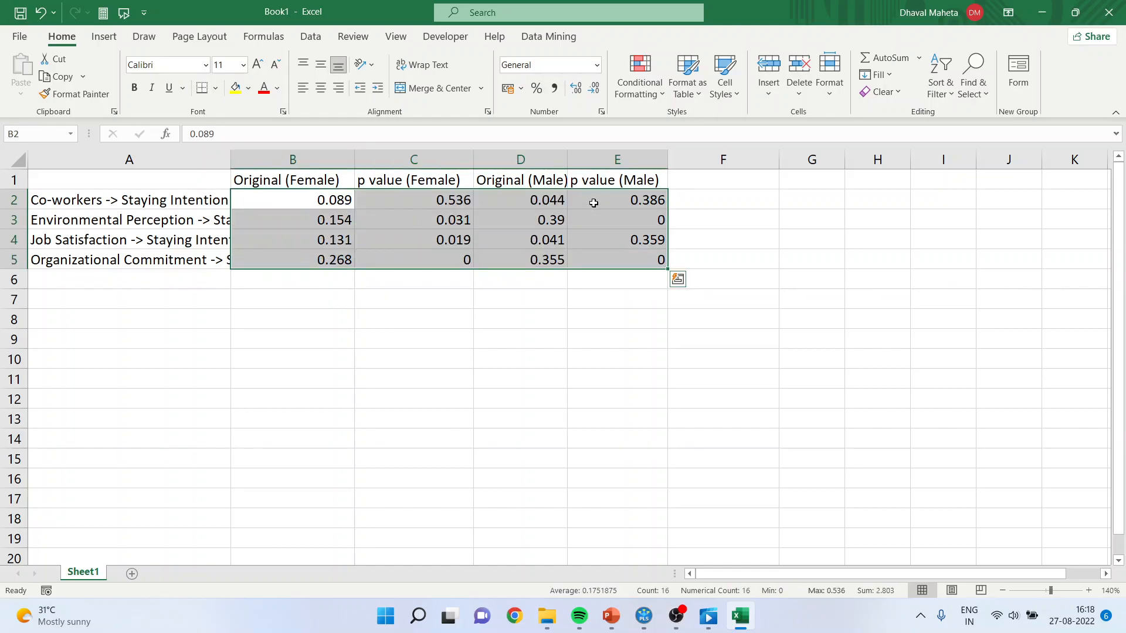
{"action": "left_click", "coordinate": [574, 89]}
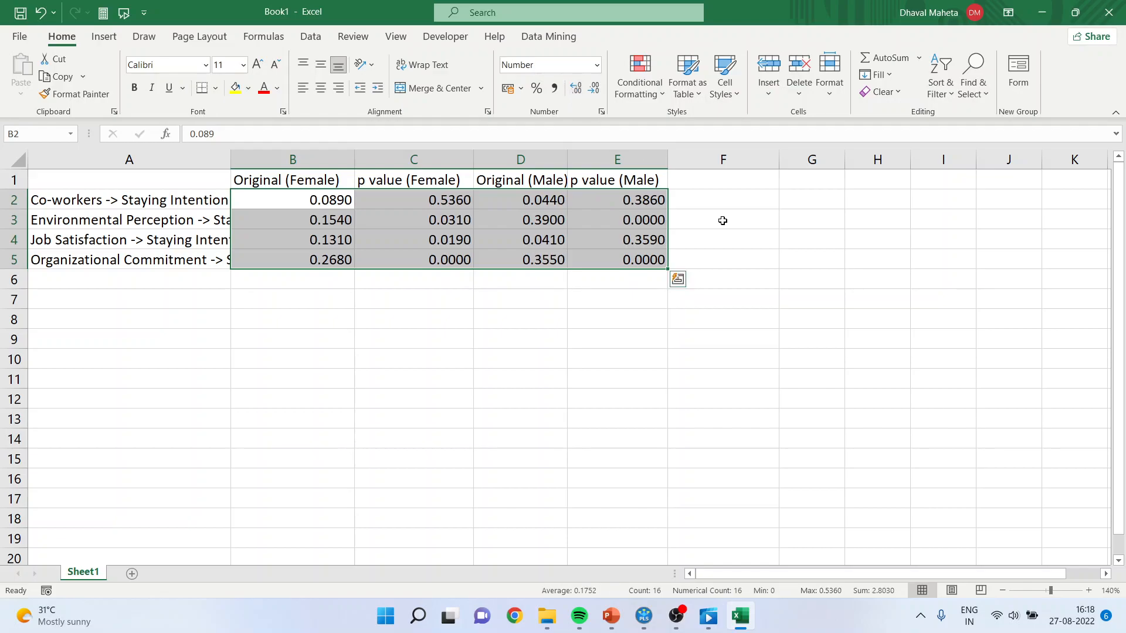
{"action": "left_click", "coordinate": [594, 89]}
{"action": "left_click", "coordinate": [832, 278]}
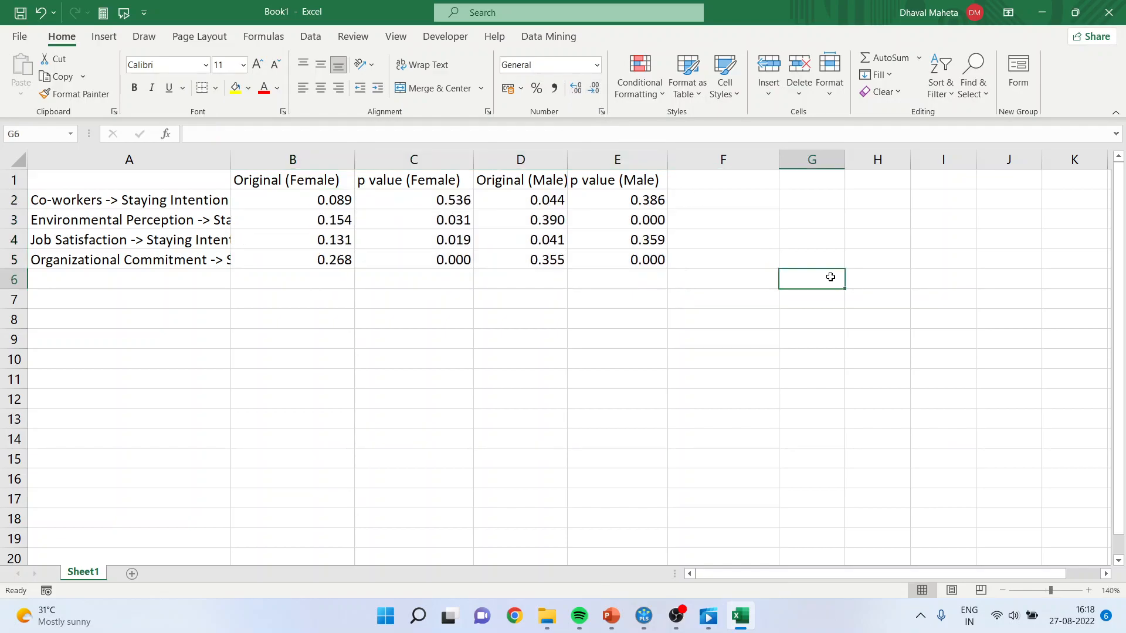
Highlight female p values in C2:C5 that are less than 0.05 with Light Red Fill with Dark Red Text.
{"action": "left_click_drag", "start_coordinate": [446, 203], "coordinate": [449, 261]}
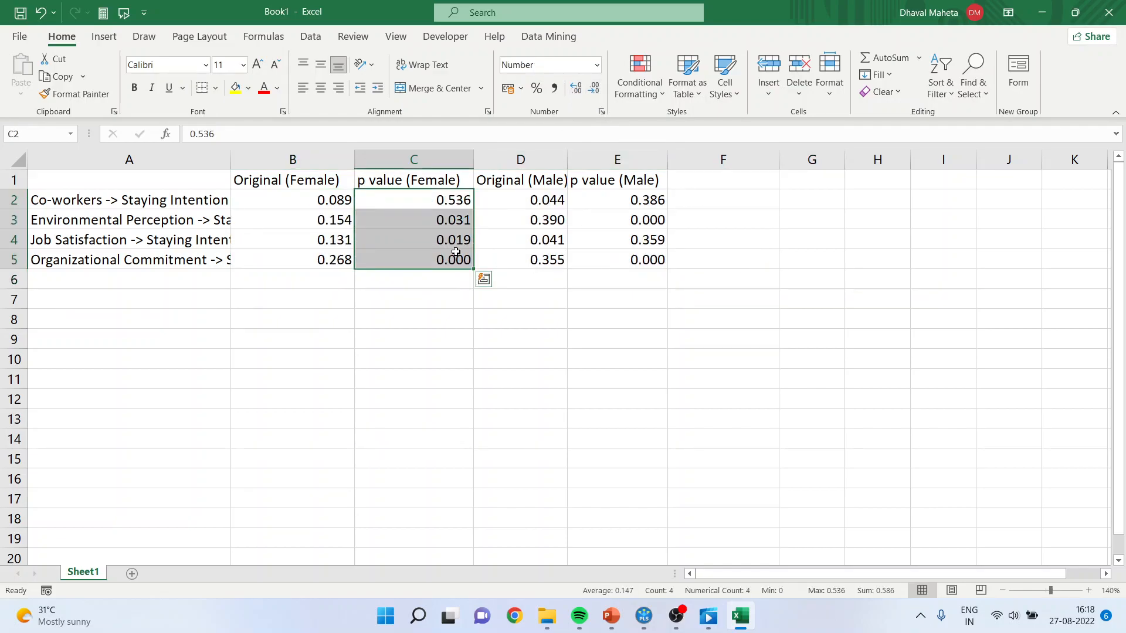
{"action": "left_click", "coordinate": [659, 90]}
{"action": "mouse_move", "coordinate": [671, 118]}
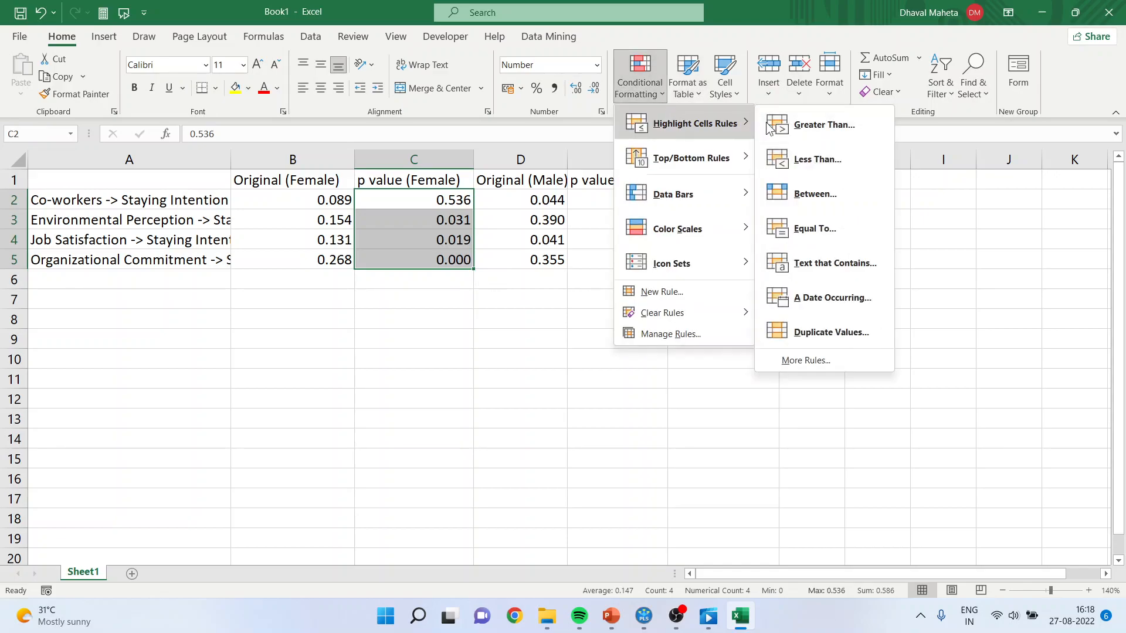
{"action": "left_click", "coordinate": [818, 163]}
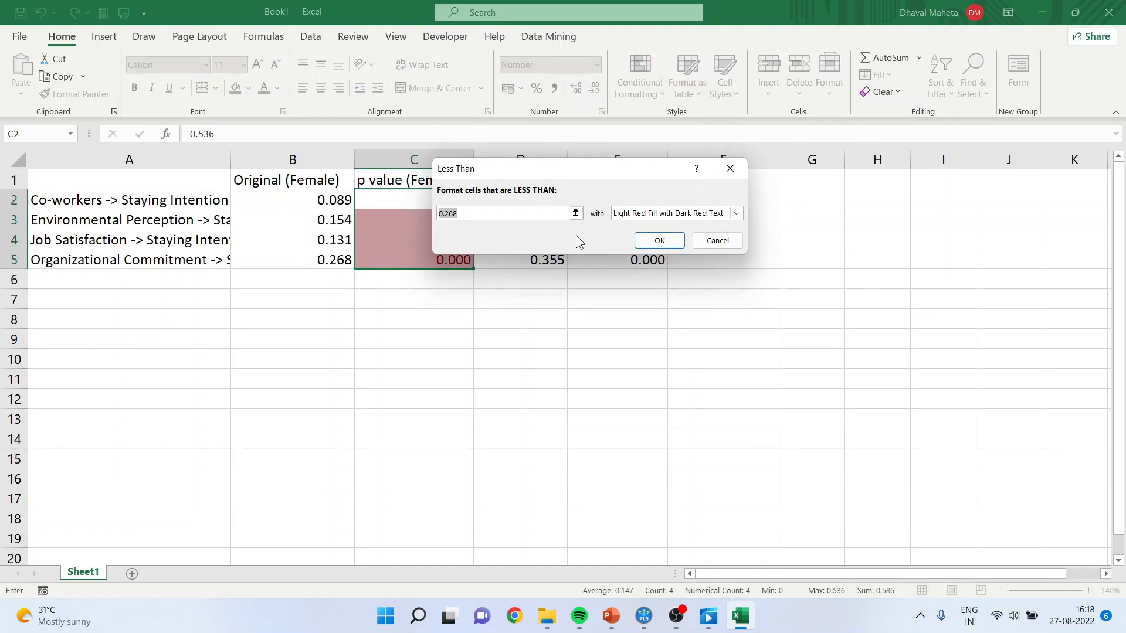
{"action": "type", "text": "0.05"}
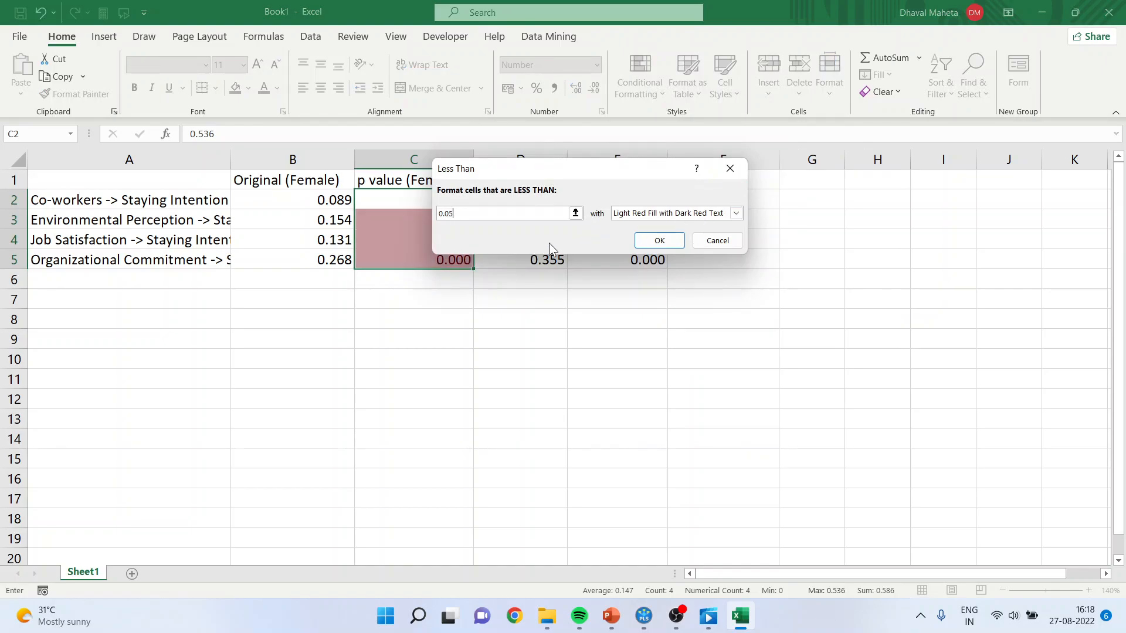
{"action": "left_click", "coordinate": [659, 241]}
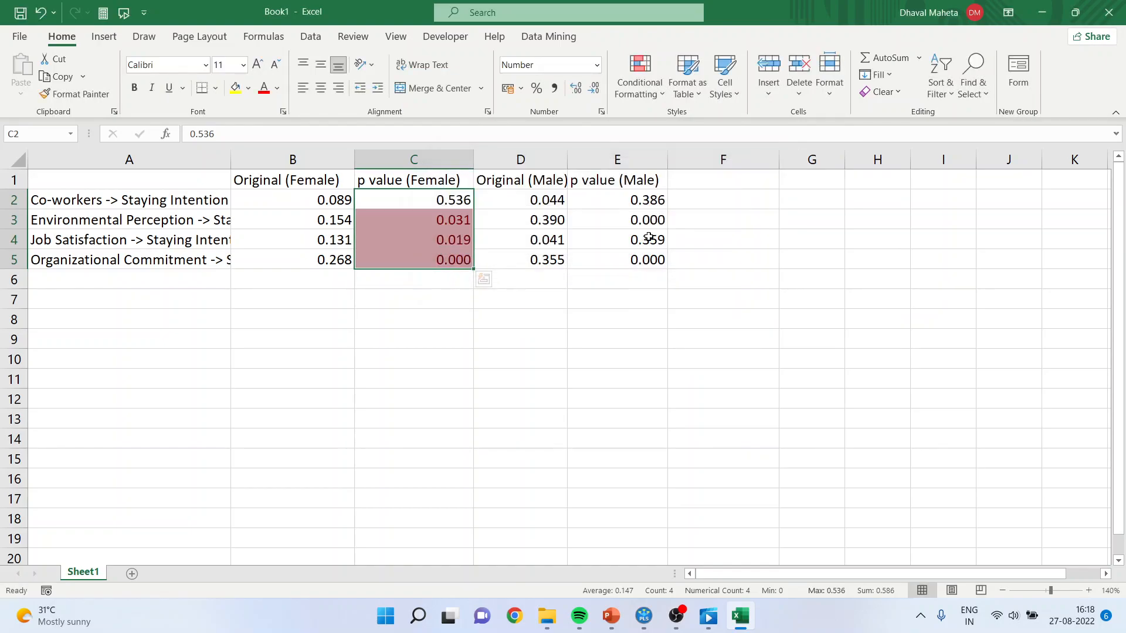
{"action": "left_click", "coordinate": [746, 248]}
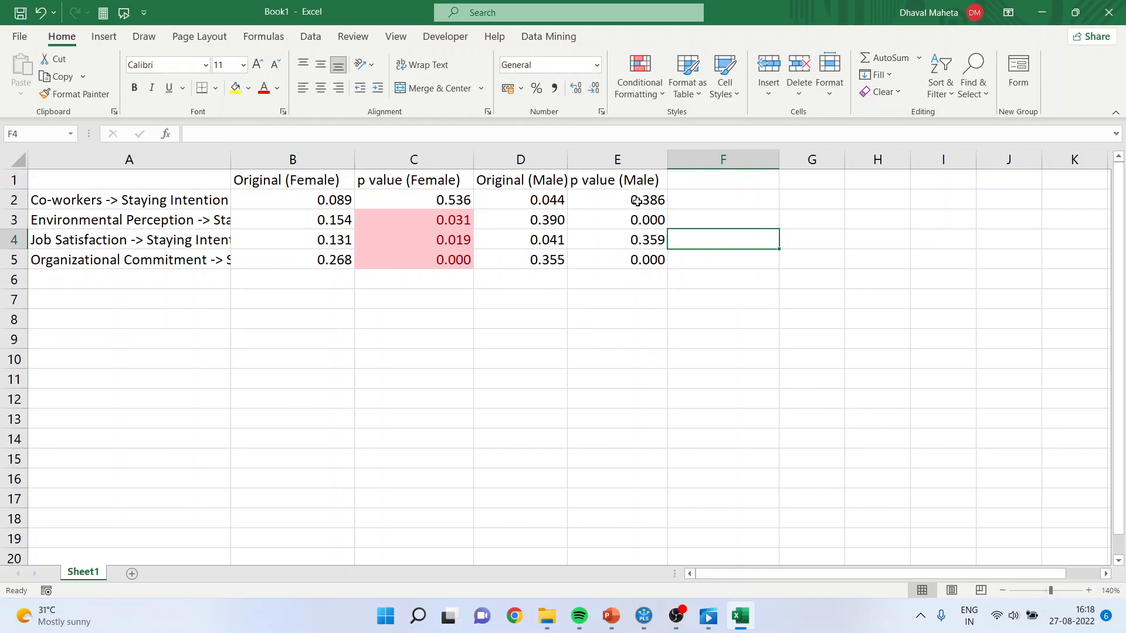
Highlight male p values in E2:E5 that are less than 0.05 with Light Red Fill with Dark Red Text.
{"action": "left_click_drag", "start_coordinate": [637, 202], "coordinate": [639, 260]}
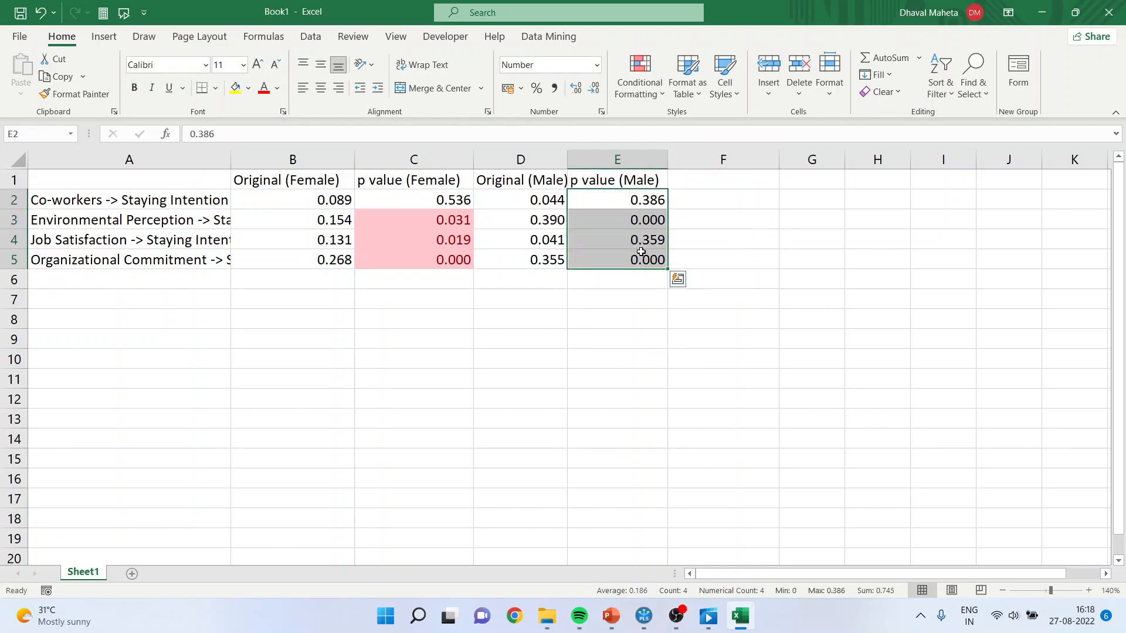
{"action": "left_click", "coordinate": [657, 91]}
{"action": "mouse_move", "coordinate": [695, 124]}
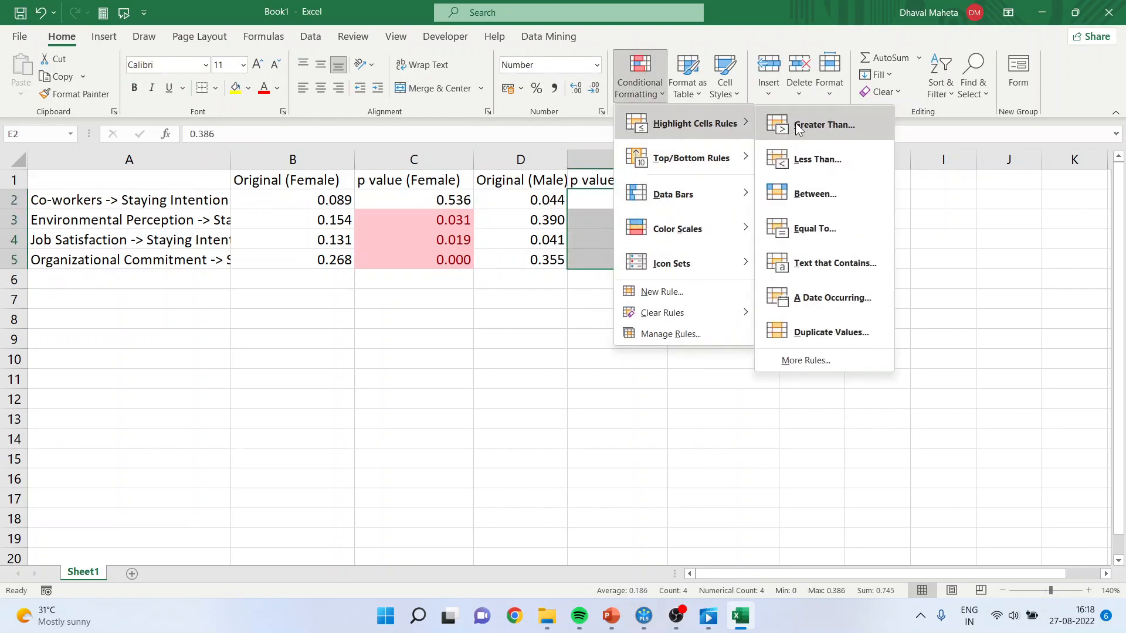
{"action": "left_click", "coordinate": [817, 161]}
{"action": "type", "text": "0.05"}
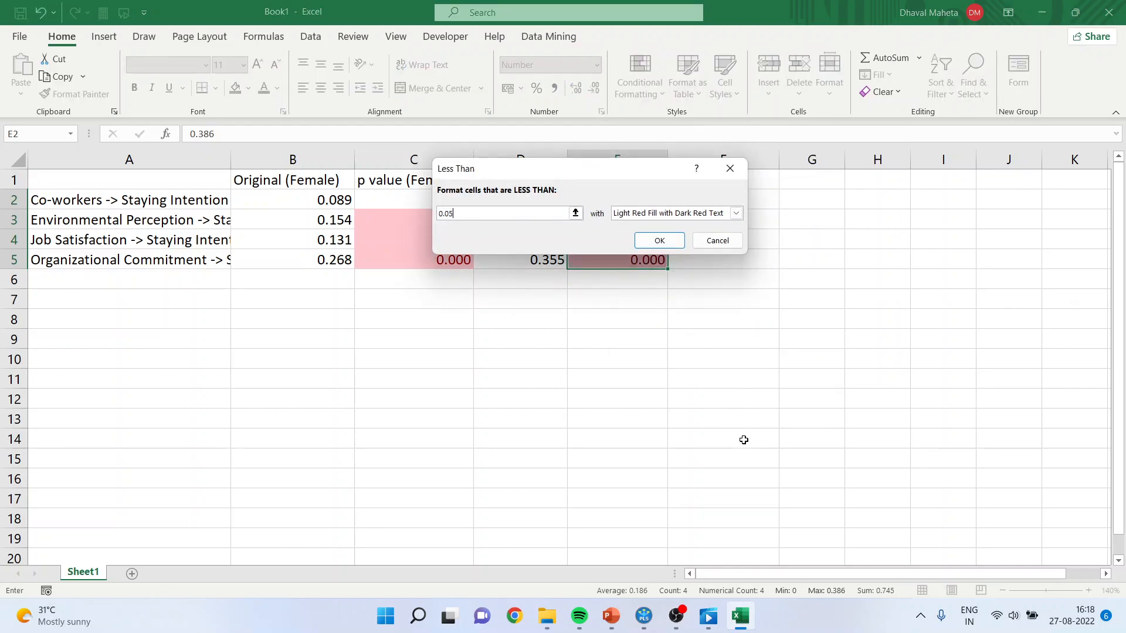
{"action": "key", "text": "Return"}
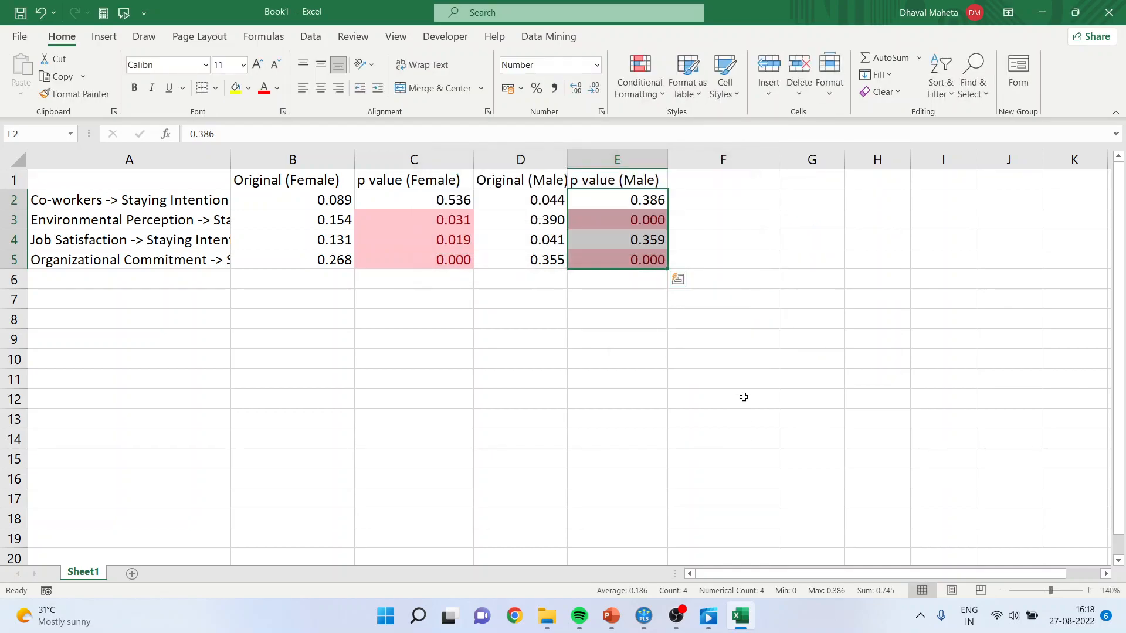
Add the heading Invariant in cell F1, beside the p value (Male) column.
{"action": "left_click", "coordinate": [716, 181]}
{"action": "type", "text": "Inv"}
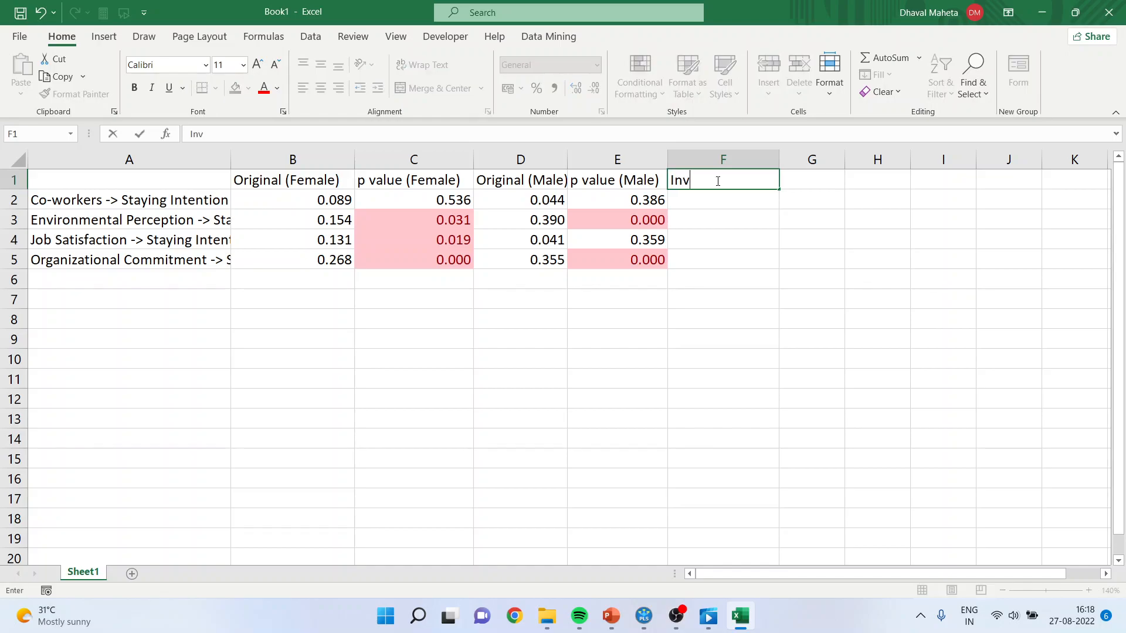
{"action": "type", "text": "ariant"}
{"action": "key", "text": "Return"}
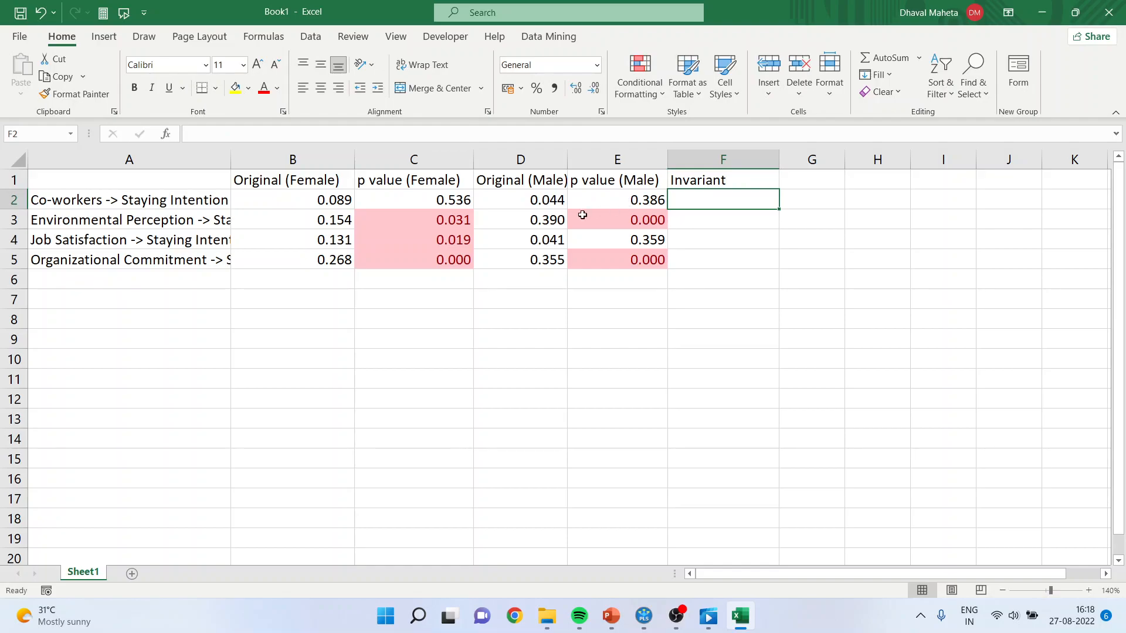
Compare the female and male p values for Co-workers -> Staying Intention and enter Yes under Invariant in F2.
{"action": "left_click", "coordinate": [451, 202]}
{"action": "left_click", "coordinate": [621, 199]}
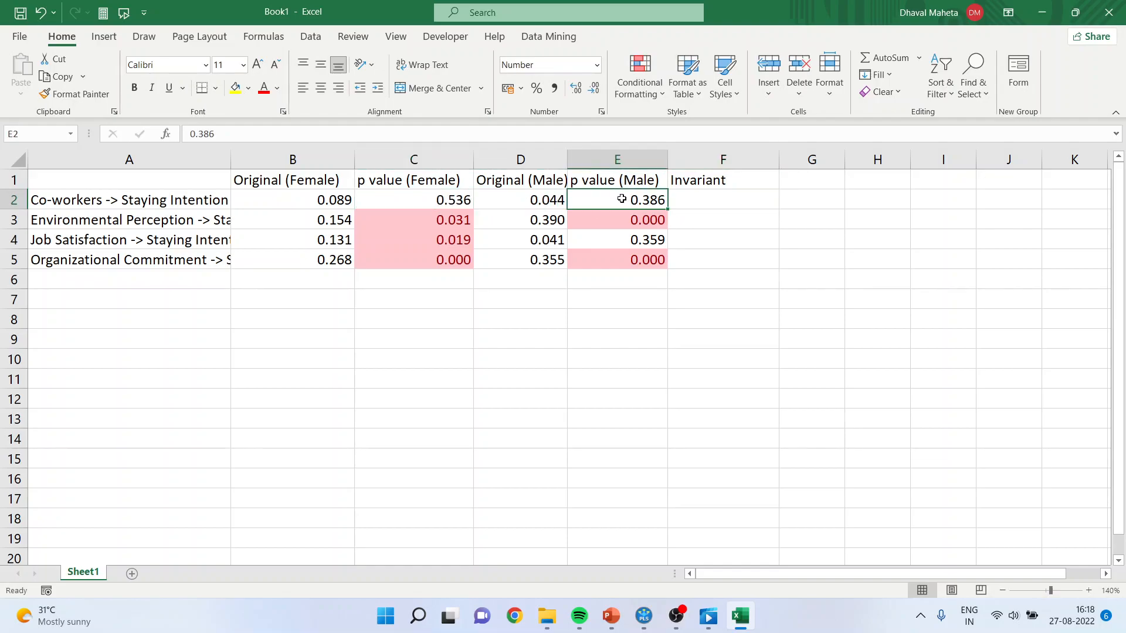
{"action": "left_click", "coordinate": [448, 201]}
{"action": "left_click", "coordinate": [607, 197]}
{"action": "left_click", "coordinate": [723, 201]}
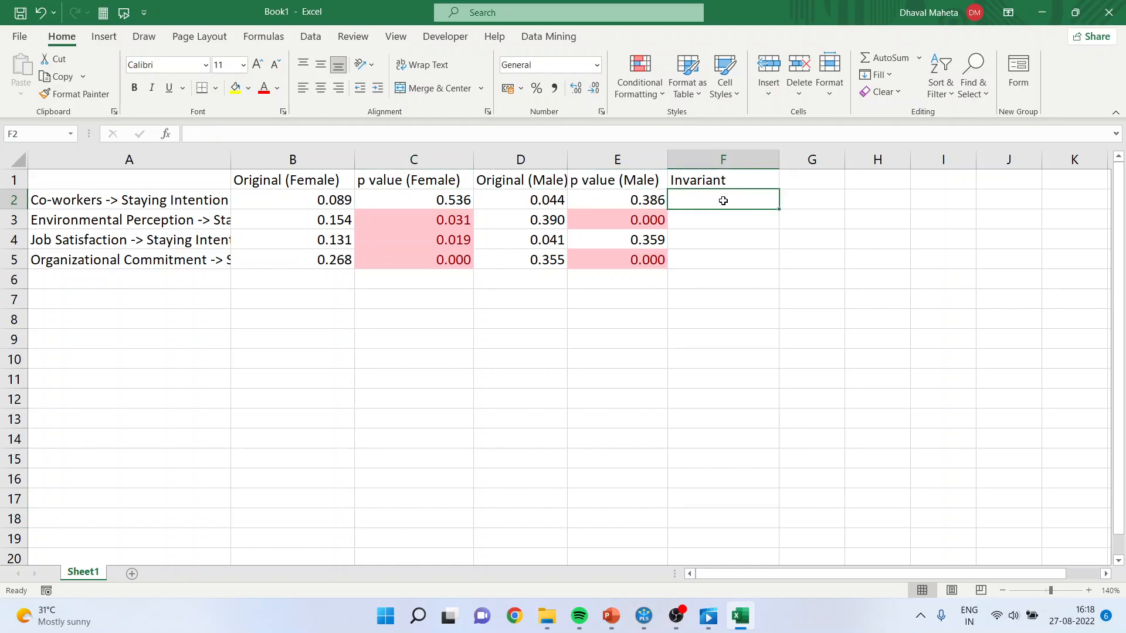
{"action": "type", "text": "Yes"}
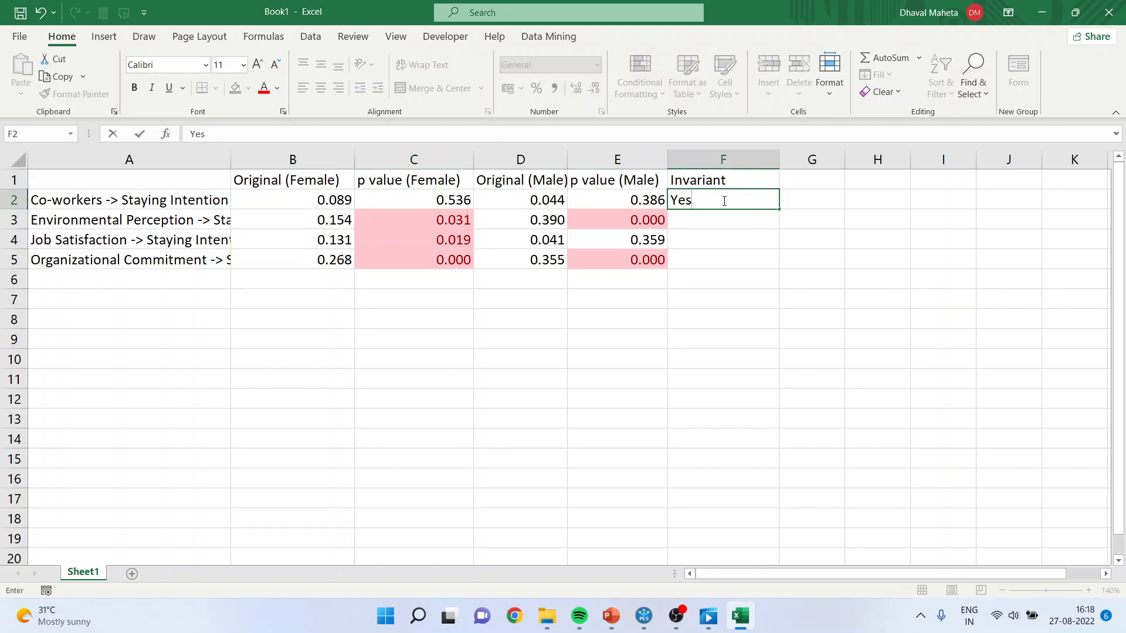
{"action": "key", "text": "Return"}
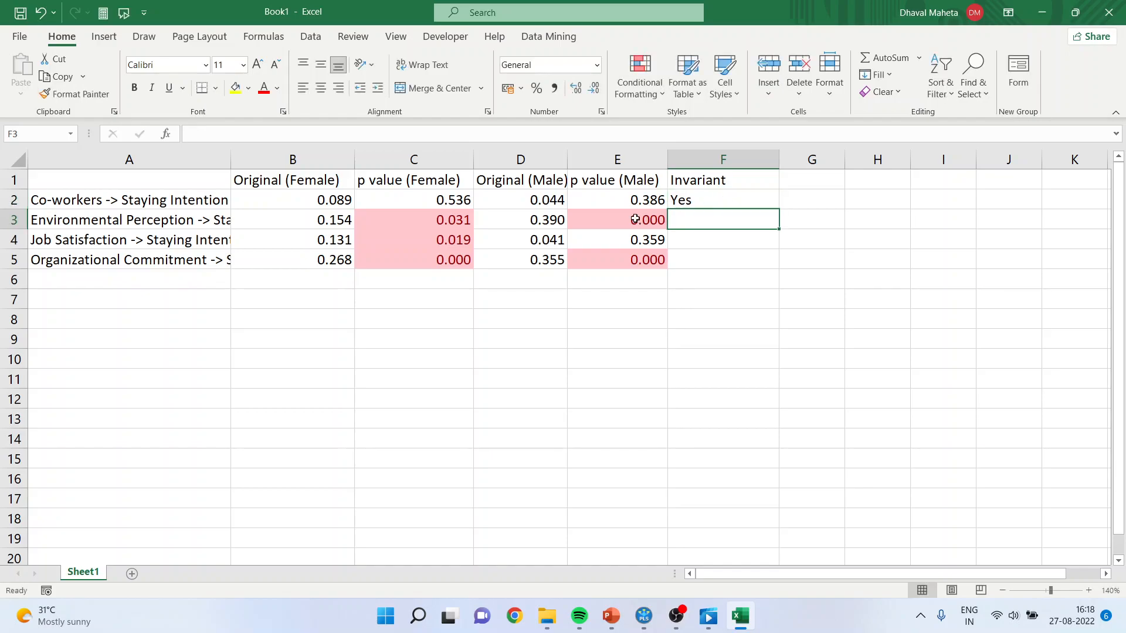
Compare the female and male coefficients of Co-workers -> Staying Intention and check the female Environmental Perception p value.
{"action": "left_click", "coordinate": [459, 223]}
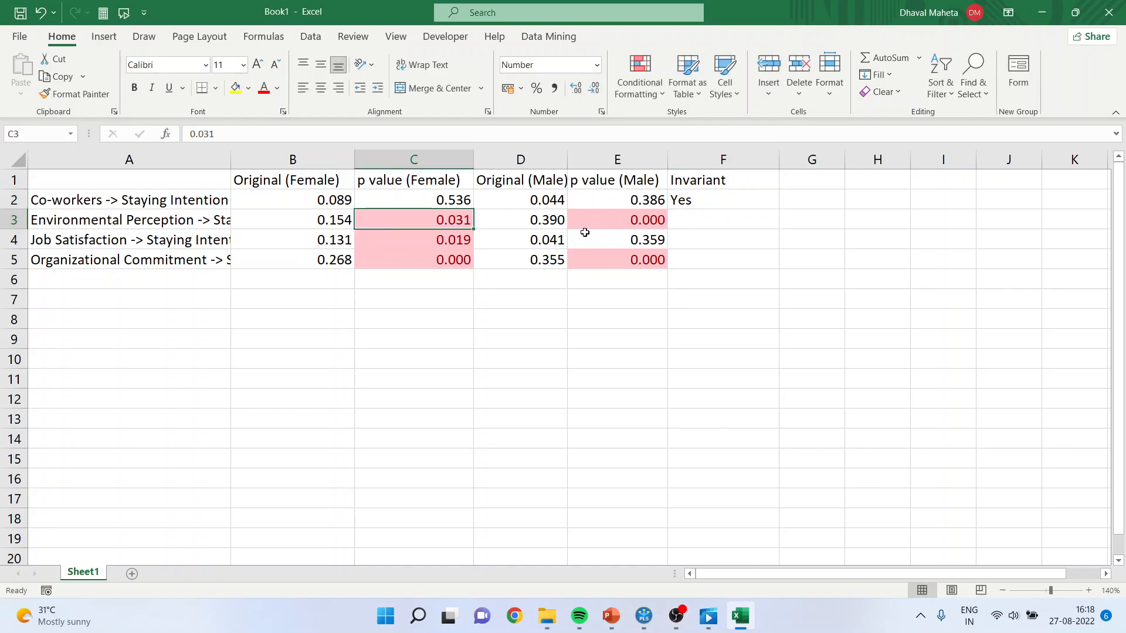
{"action": "left_click", "coordinate": [536, 204]}
{"action": "left_click", "coordinate": [352, 203]}
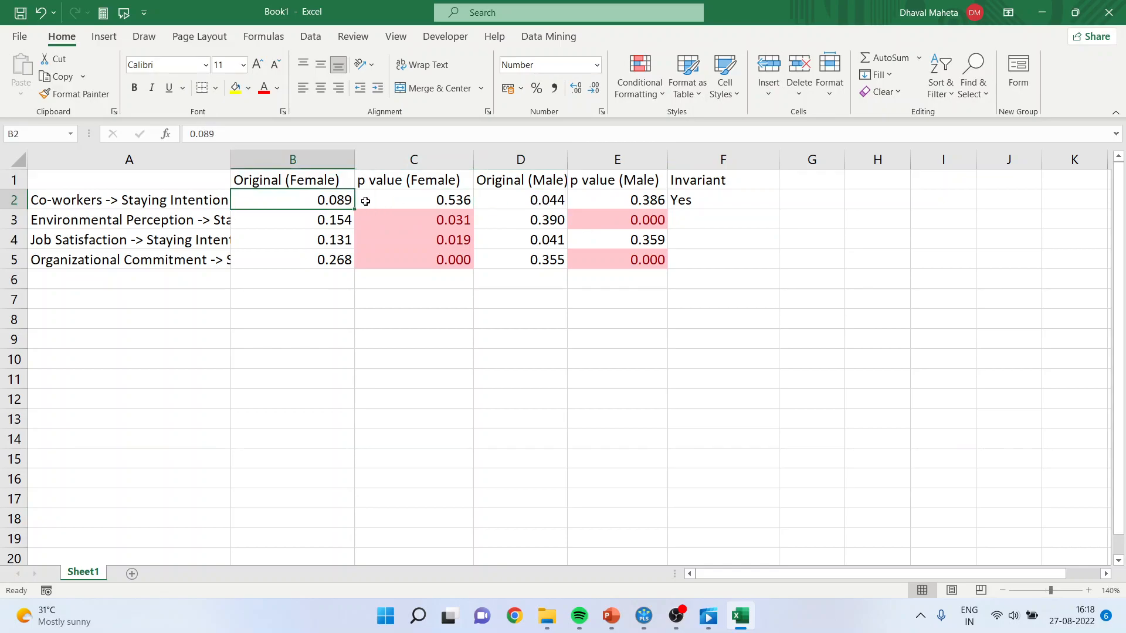
{"action": "left_click", "coordinate": [554, 204]}
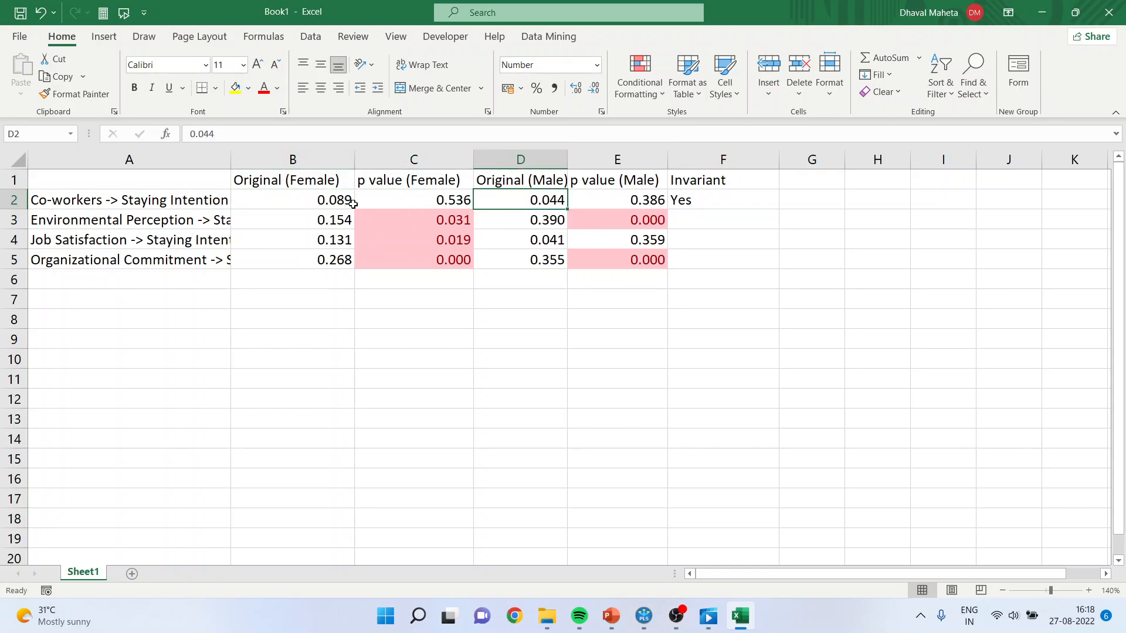
{"action": "left_click", "coordinate": [449, 221]}
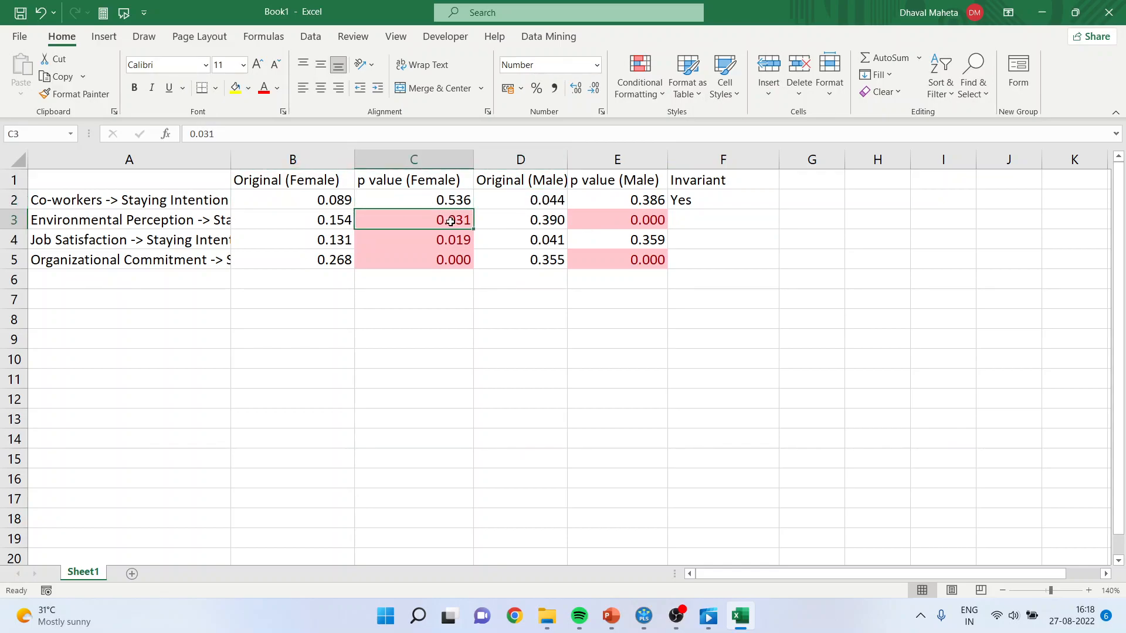
Widen column A to show more of the path names and enter Yes under Invariant for Environmental Perception in F3.
{"action": "left_click_drag", "start_coordinate": [230, 160], "coordinate": [298, 150]}
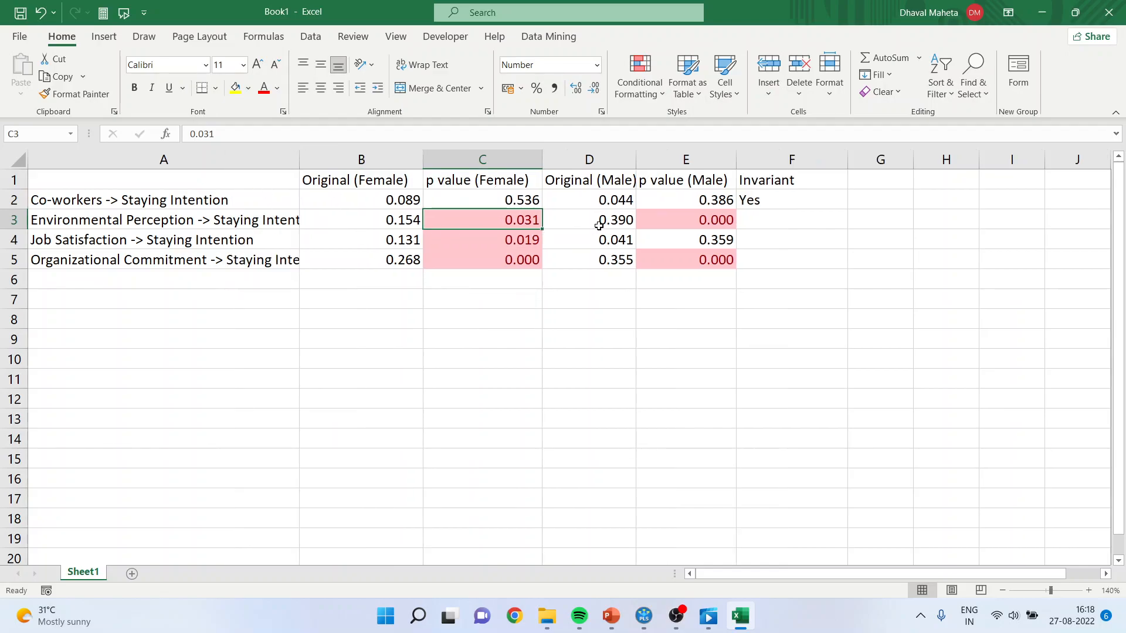
{"action": "left_click", "coordinate": [680, 221]}
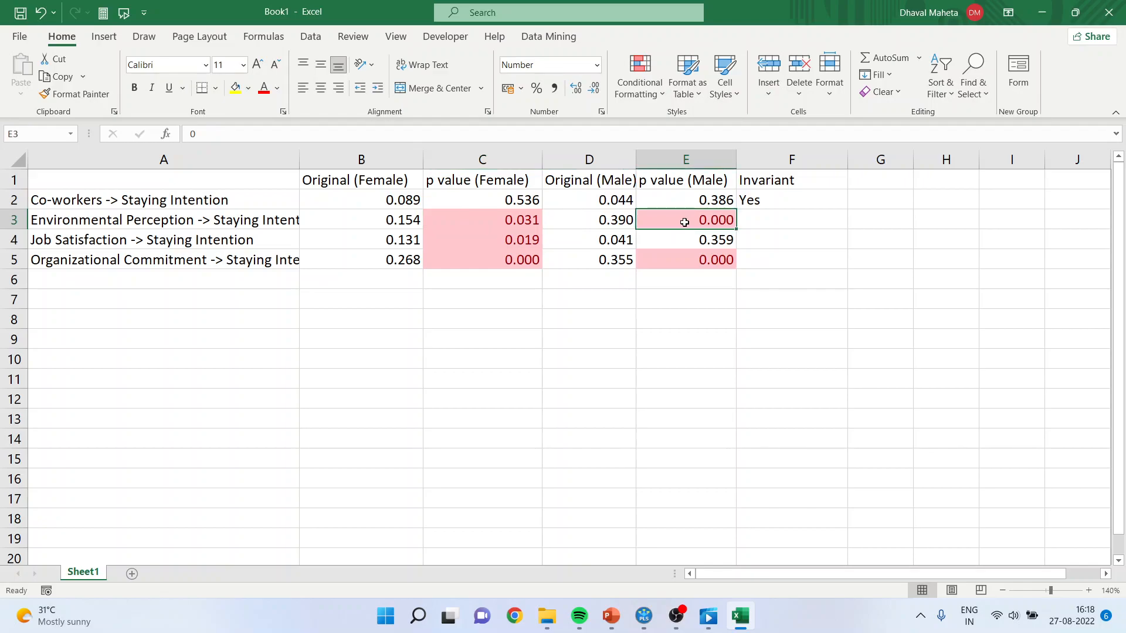
{"action": "left_click", "coordinate": [532, 219]}
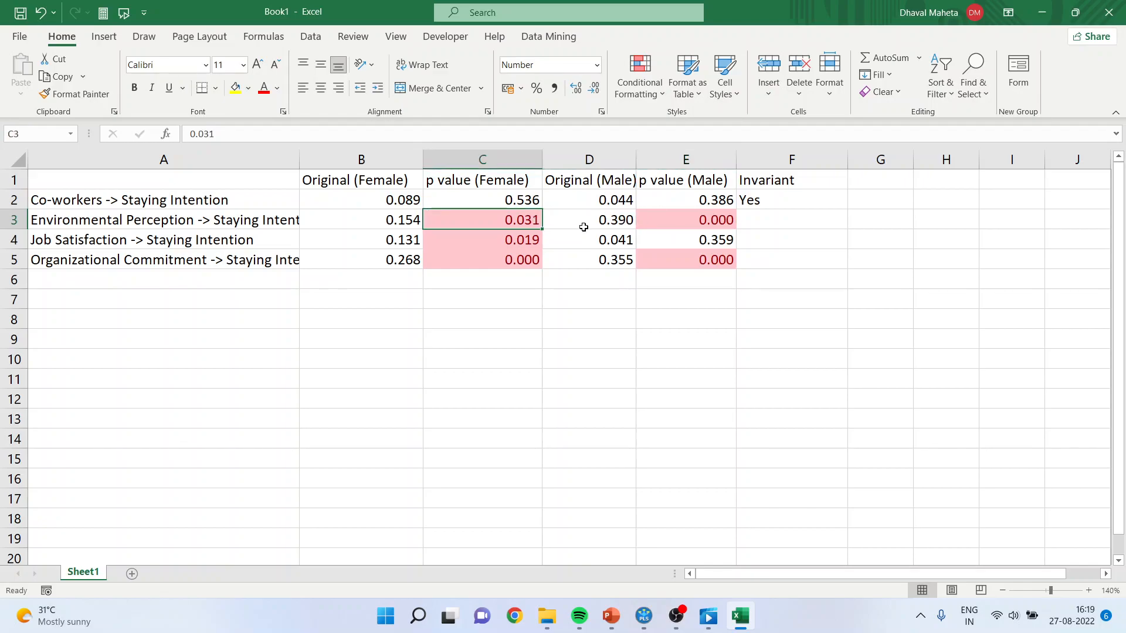
{"action": "left_click", "coordinate": [766, 220]}
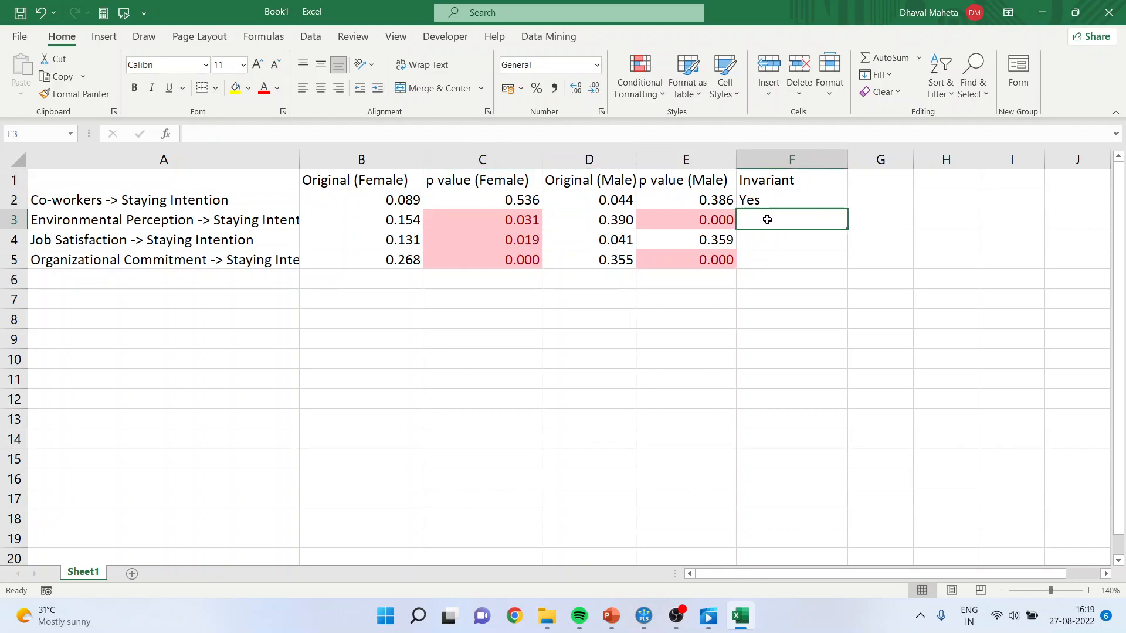
{"action": "type", "text": "Yes"}
{"action": "key", "text": "Return"}
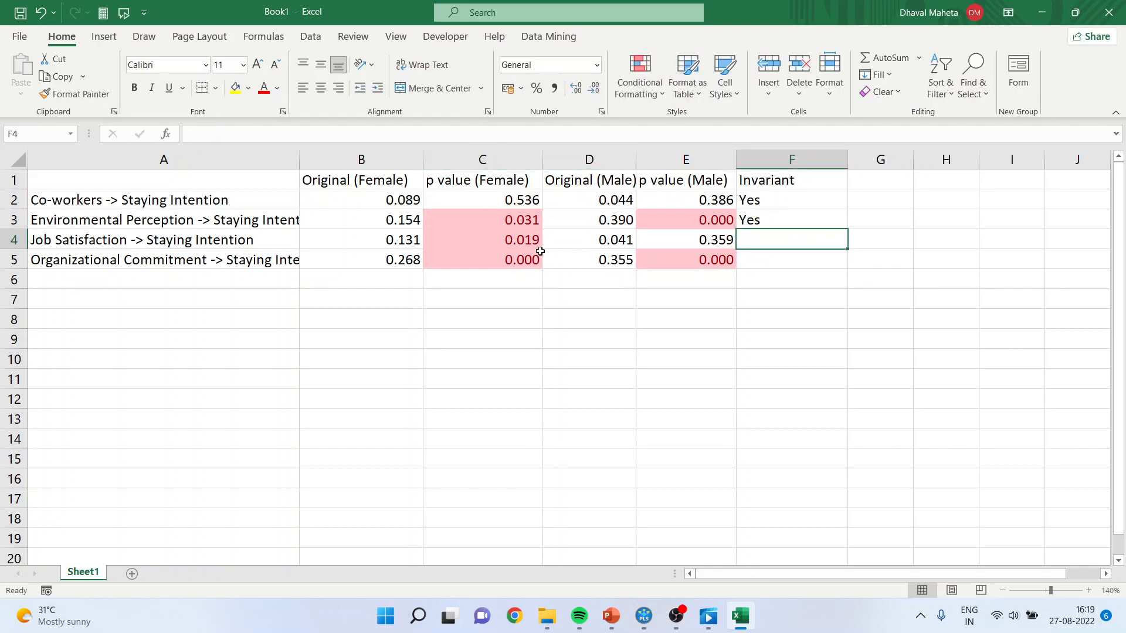
Compare the female and male p values for Job Satisfaction -> Staying Intention and enter No under Invariant in F4.
{"action": "left_click", "coordinate": [518, 223]}
{"action": "left_click", "coordinate": [698, 220]}
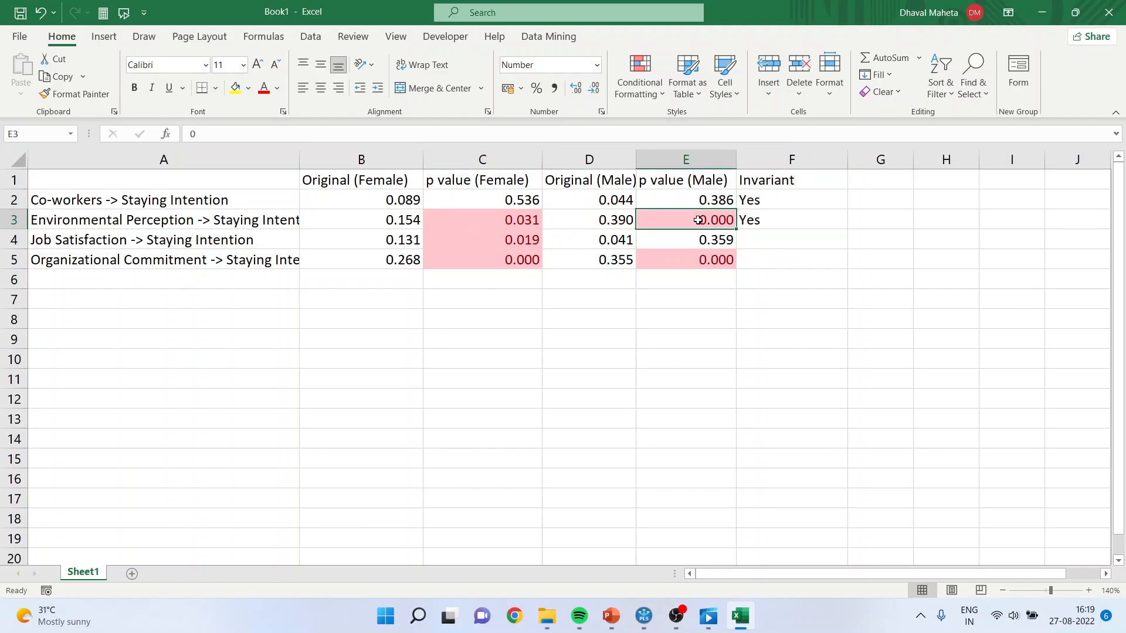
{"action": "left_click", "coordinate": [524, 241]}
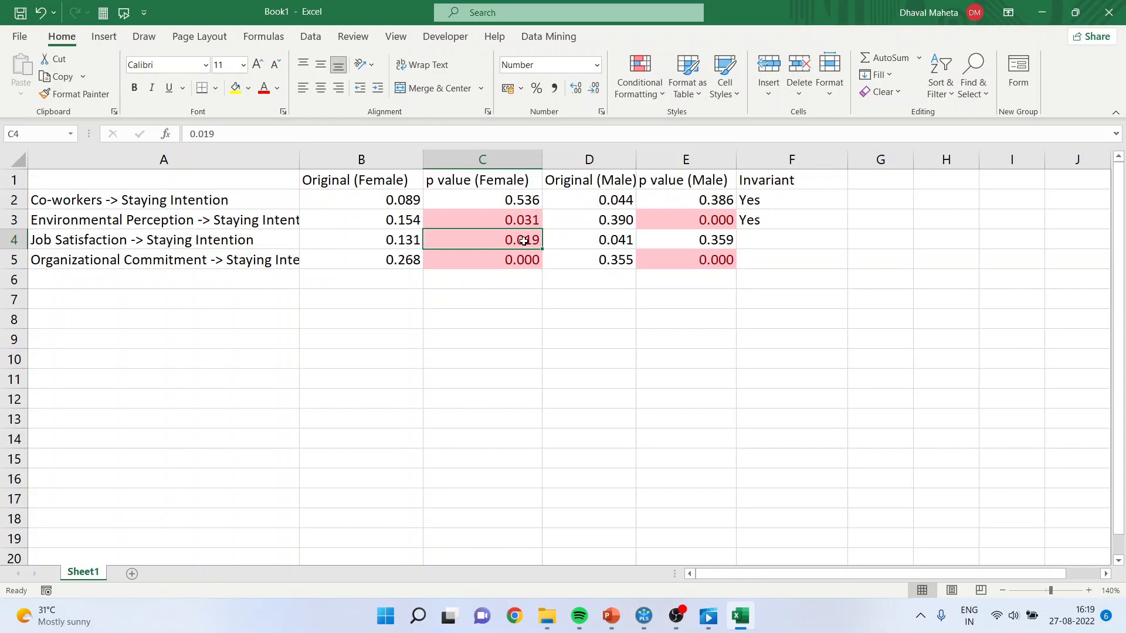
{"action": "left_click", "coordinate": [720, 239]}
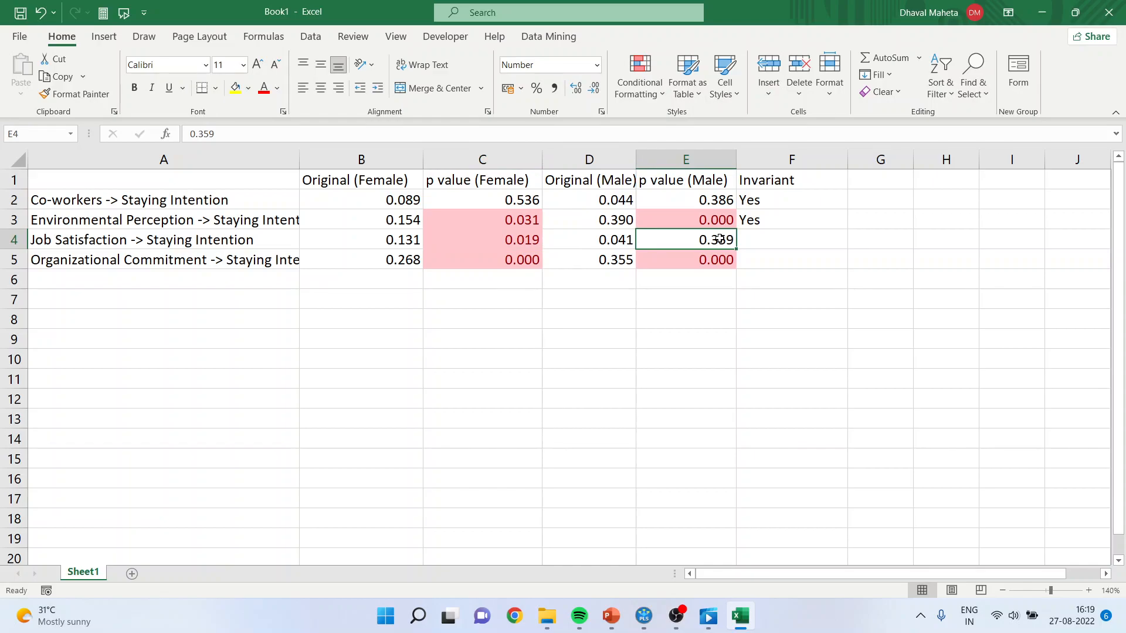
{"action": "left_click", "coordinate": [760, 240]}
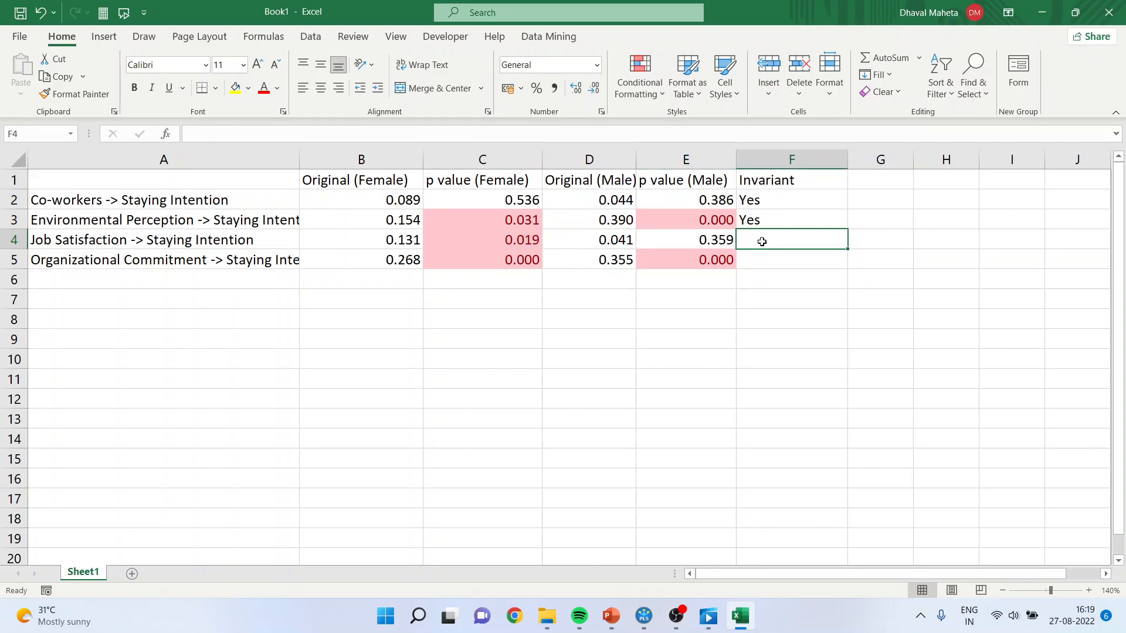
{"action": "type", "text": "No"}
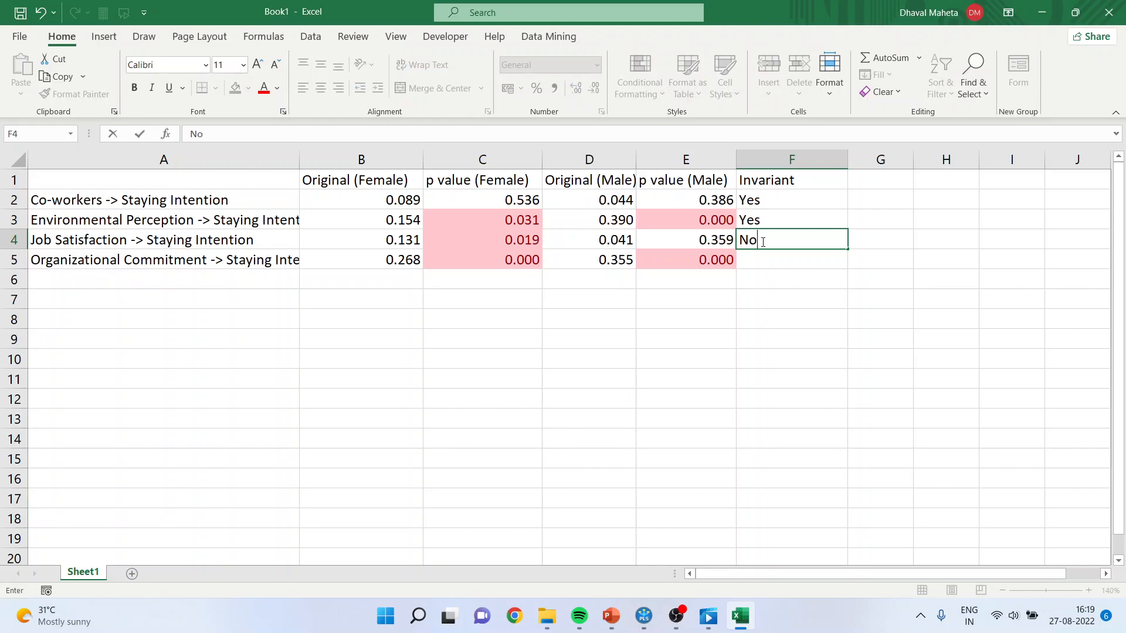
{"action": "key", "text": "Return"}
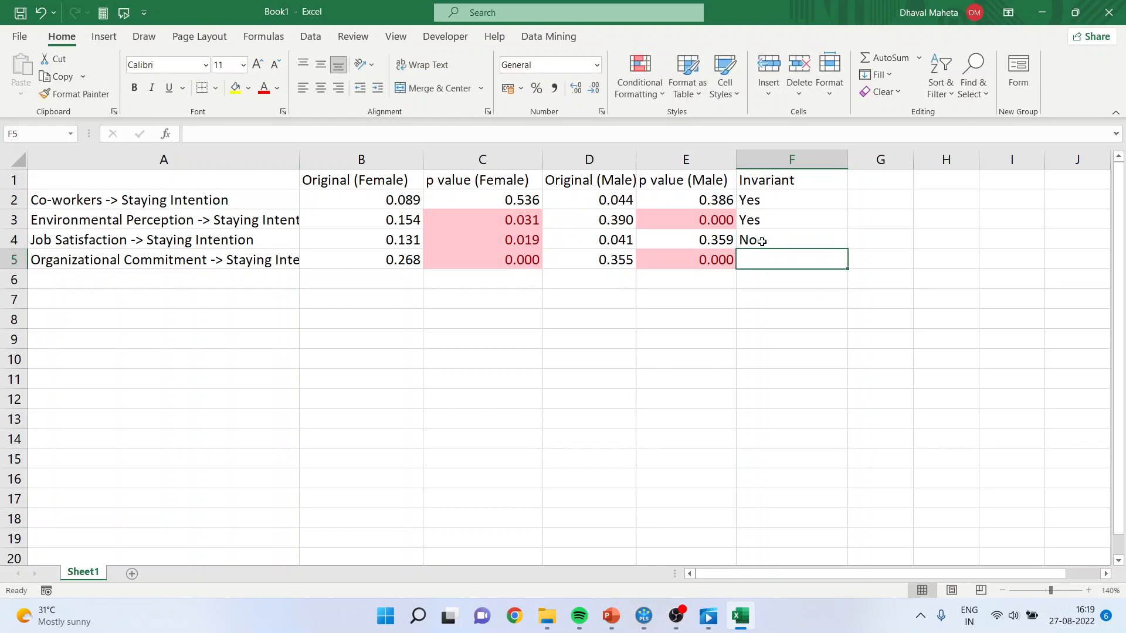
Compare the female and male coefficients of Job Satisfaction -> Staying Intention.
{"action": "left_click", "coordinate": [404, 243]}
{"action": "left_click", "coordinate": [608, 241]}
{"action": "left_click", "coordinate": [411, 236]}
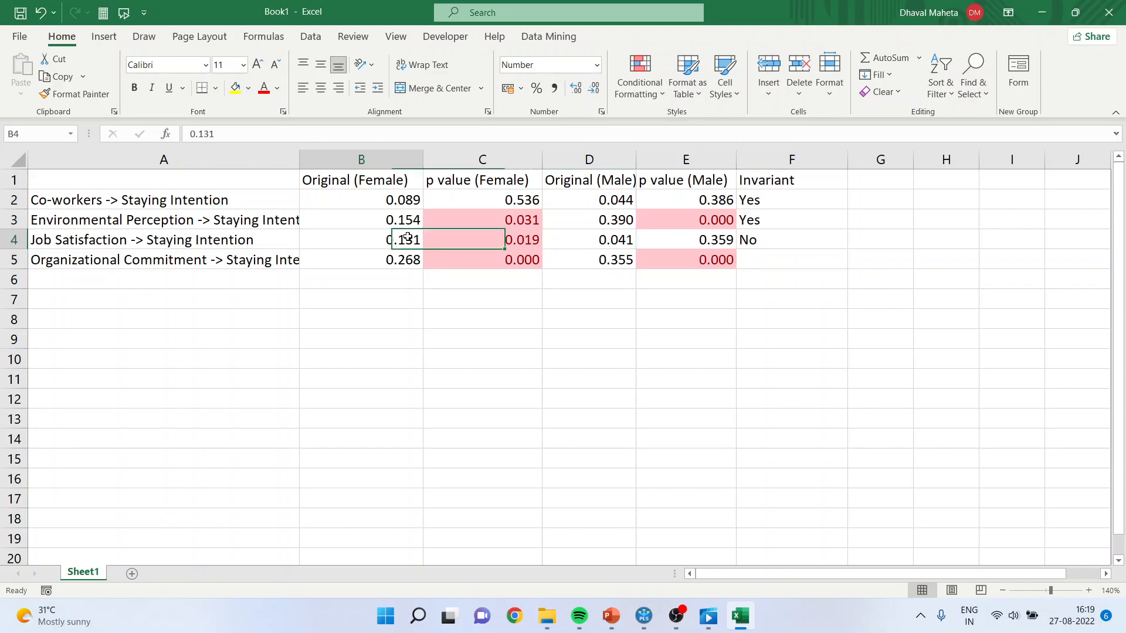
{"action": "left_click", "coordinate": [599, 239]}
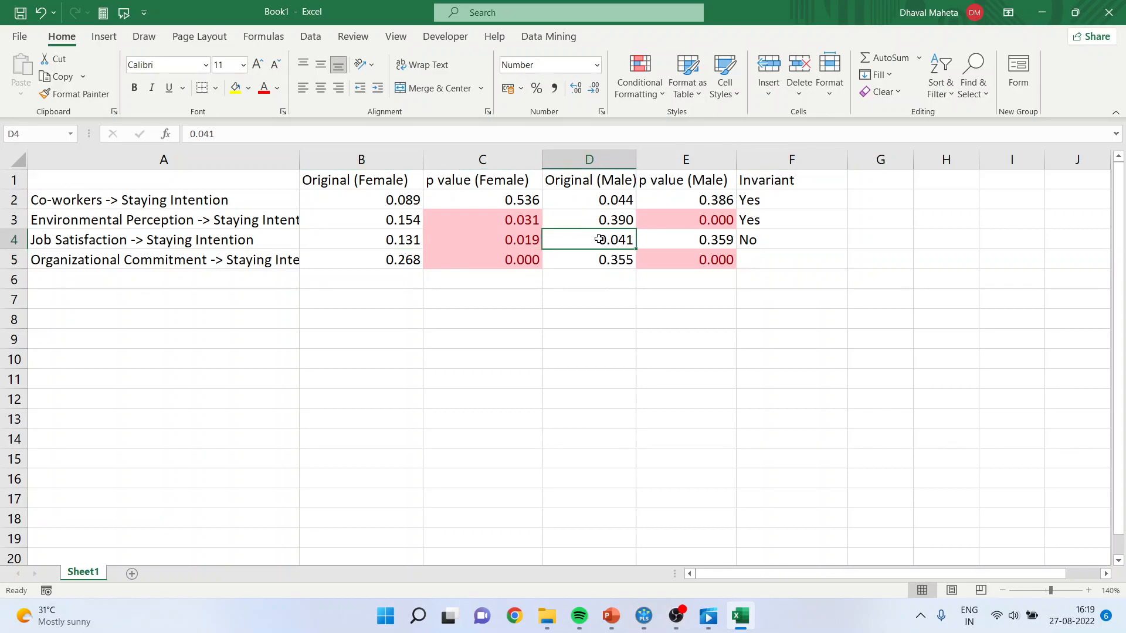
Widen column A so the full Organizational Commitment -> Staying Intention path name fits.
{"action": "left_click", "coordinate": [523, 261]}
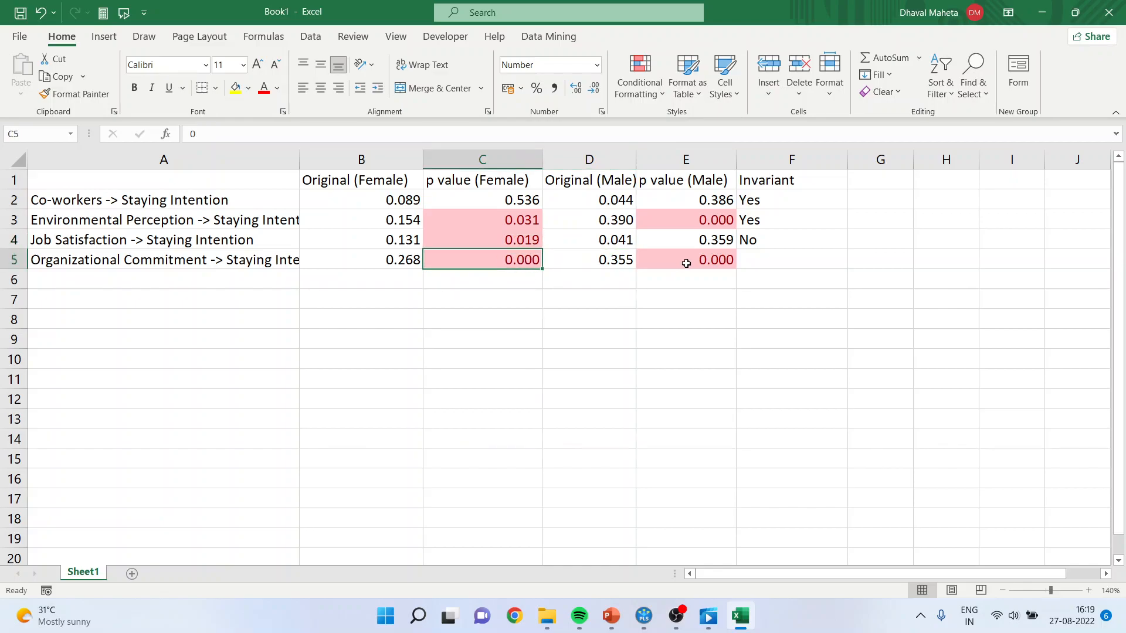
{"action": "left_click", "coordinate": [253, 260]}
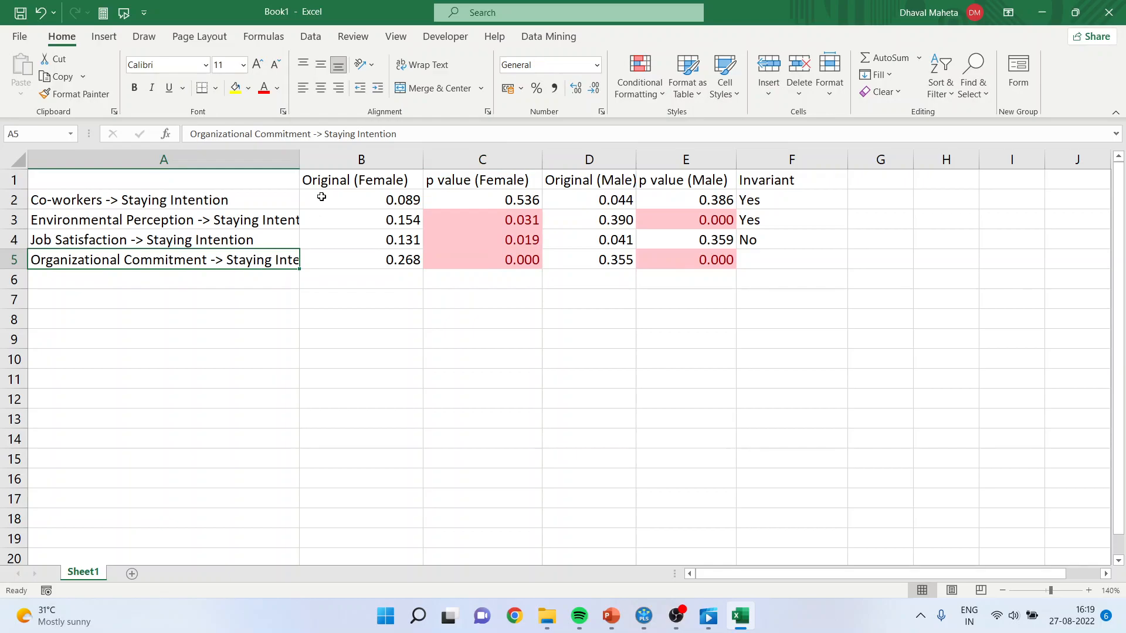
{"action": "left_click_drag", "start_coordinate": [300, 159], "coordinate": [357, 157]}
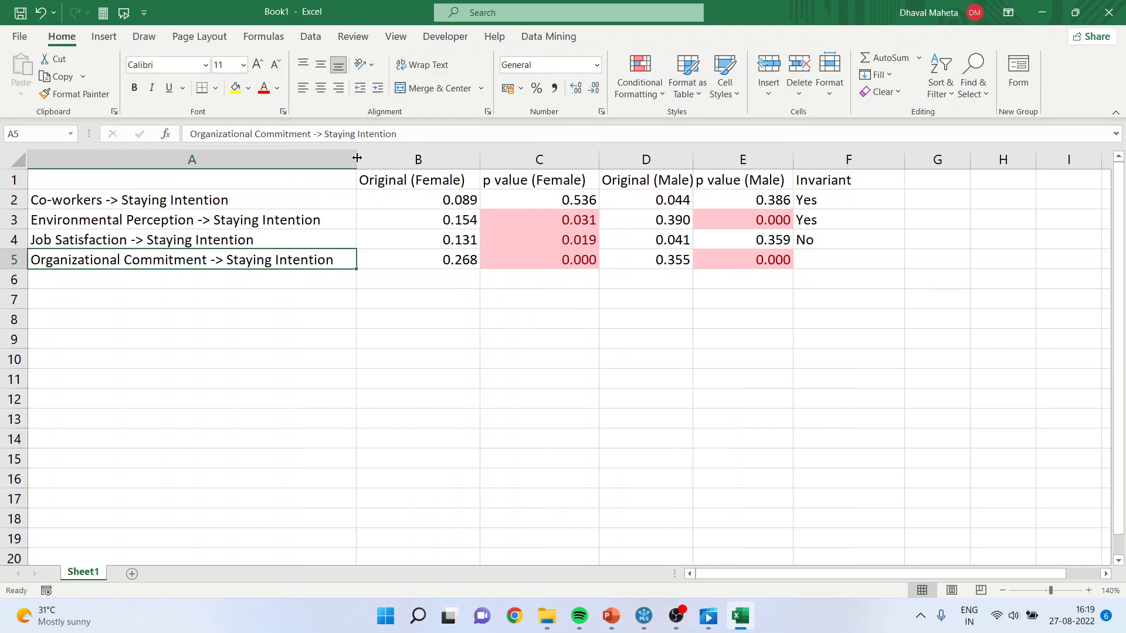
Compare the female and male results for Organizational Commitment -> Staying Intention and enter Yes under Invariant in F5.
{"action": "left_click", "coordinate": [548, 262]}
{"action": "left_click", "coordinate": [762, 260]}
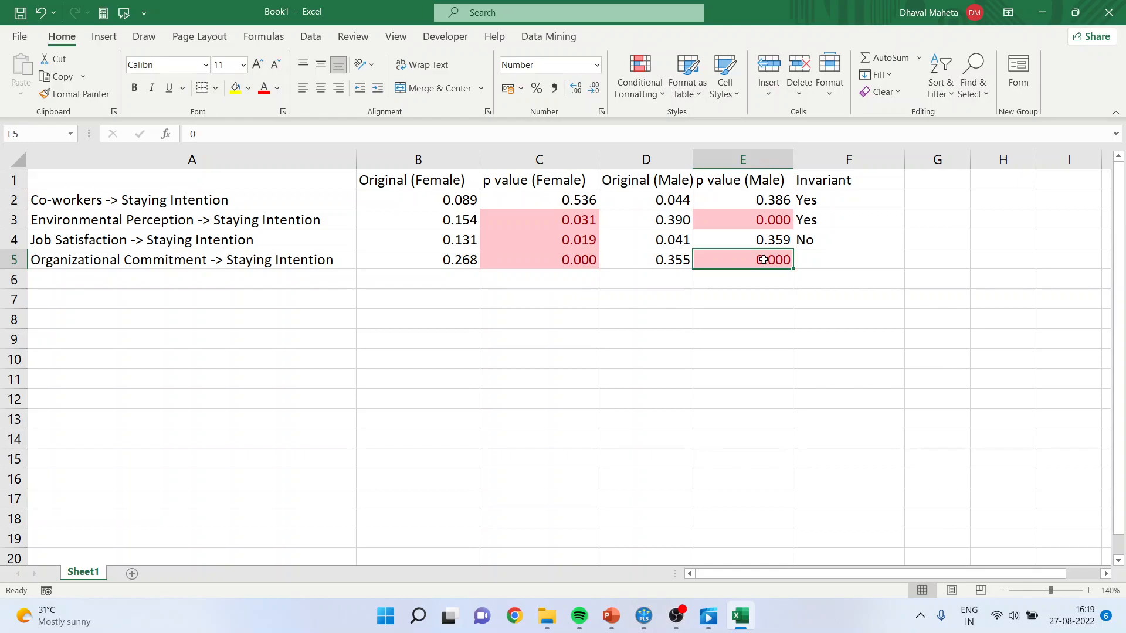
{"action": "left_click", "coordinate": [668, 261]}
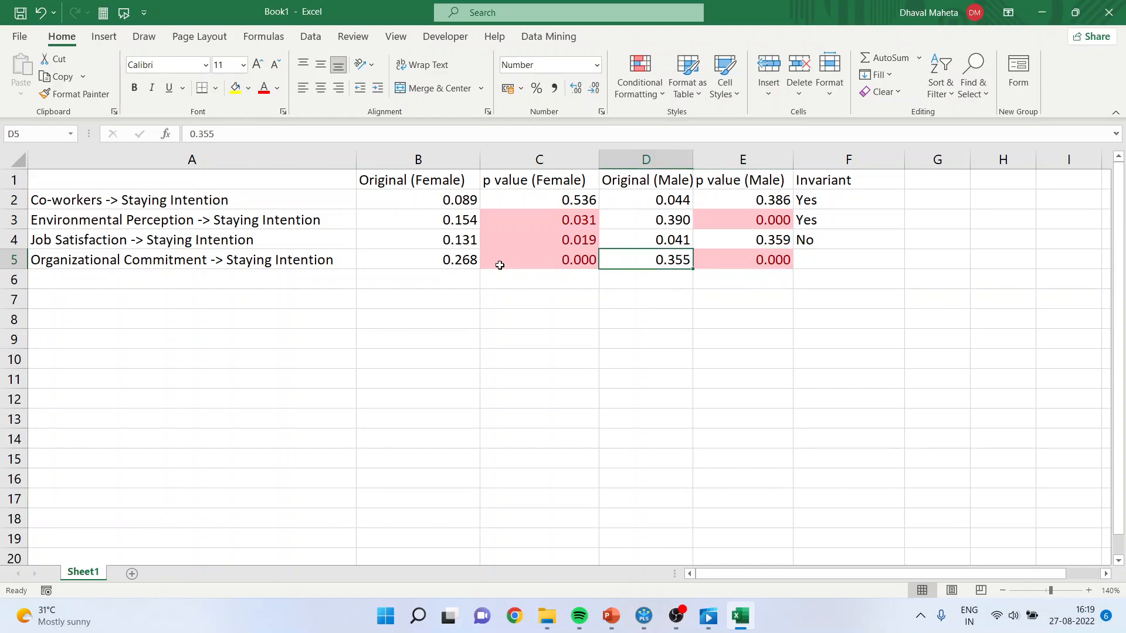
{"action": "left_click", "coordinate": [440, 257]}
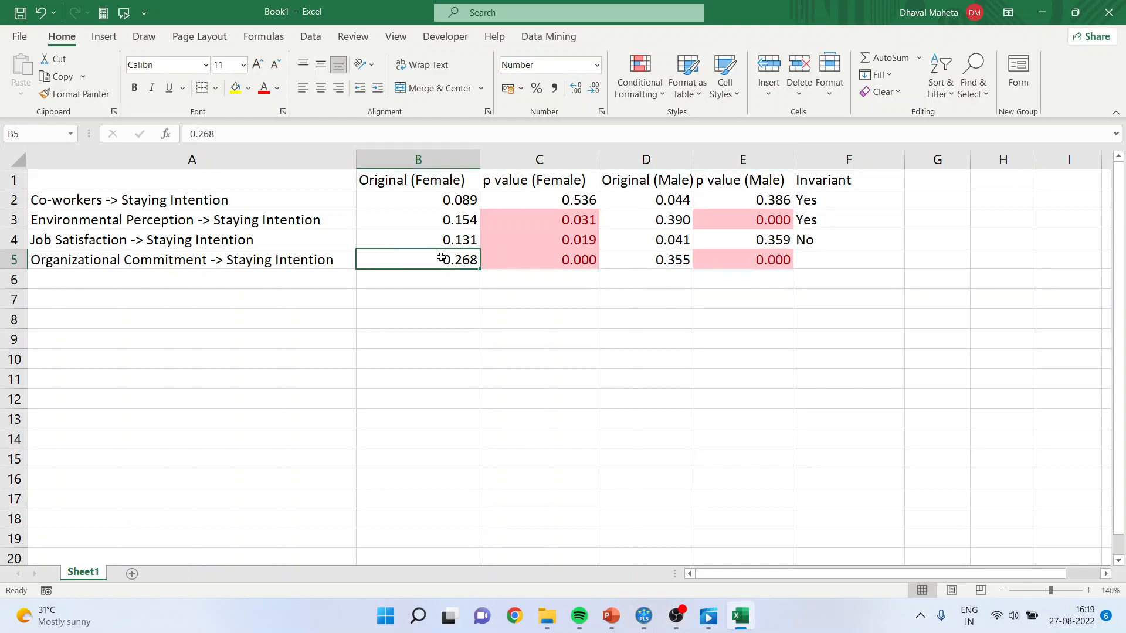
{"action": "left_click", "coordinate": [819, 262]}
{"action": "type", "text": "Yes"}
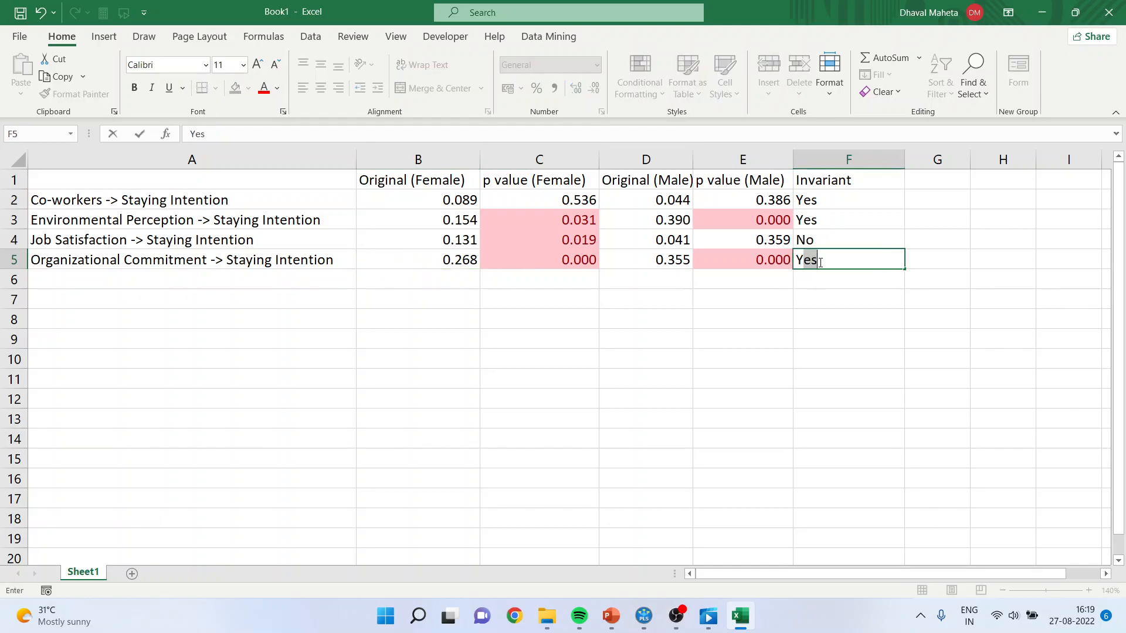
{"action": "key", "text": "Return"}
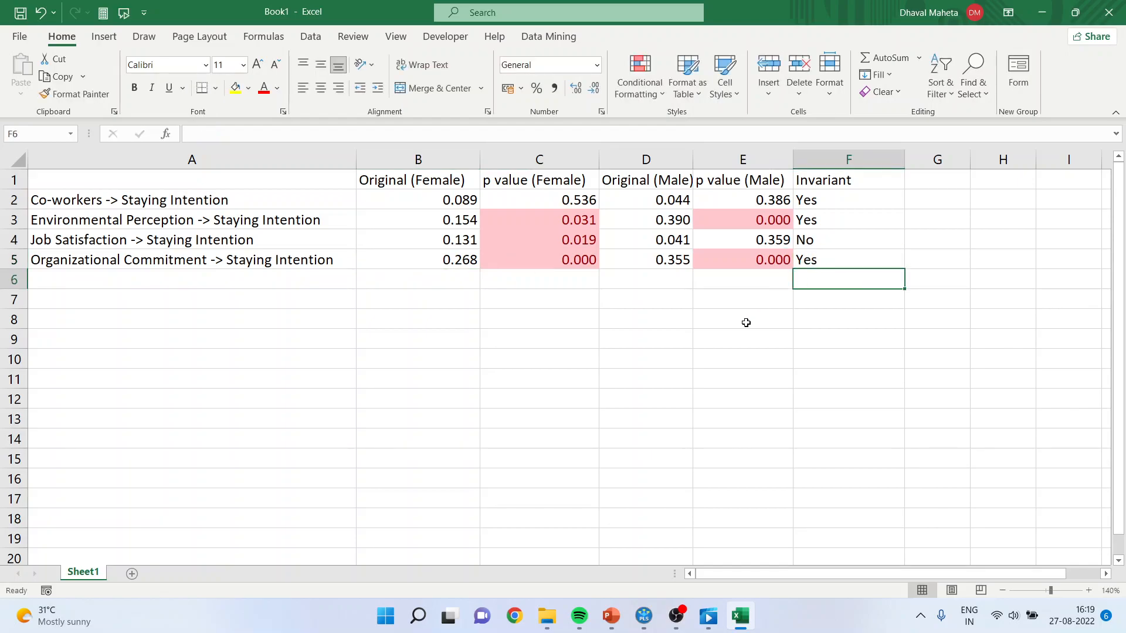
Fill cell C7 with standard red and copy its formatting to E7 with Format Painter.
{"action": "left_click", "coordinate": [577, 302]}
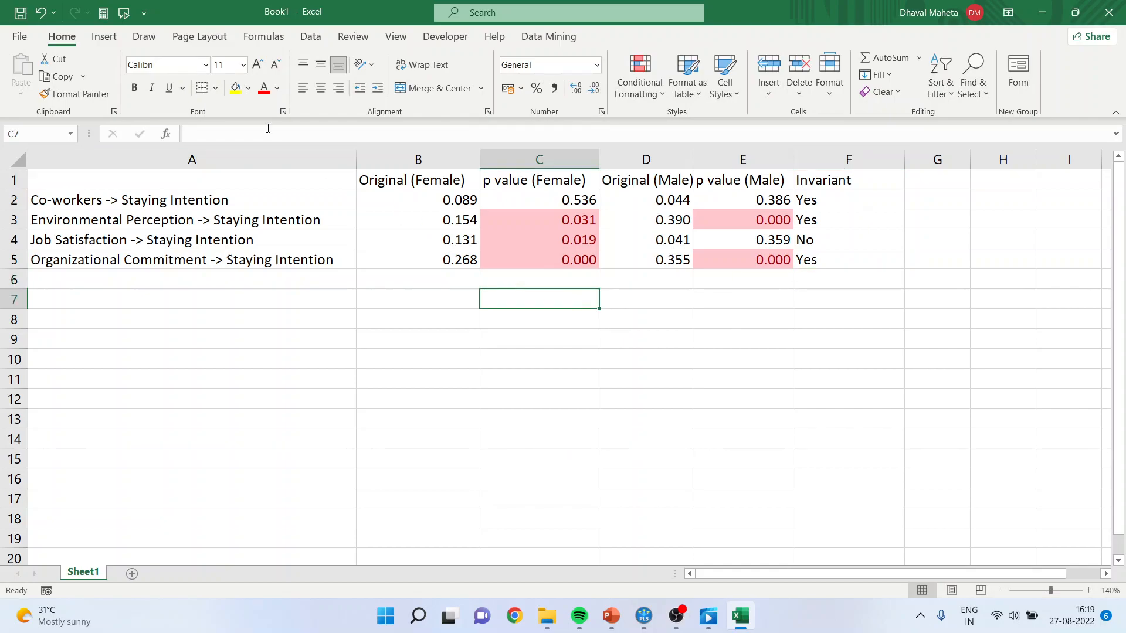
{"action": "left_click", "coordinate": [249, 88]}
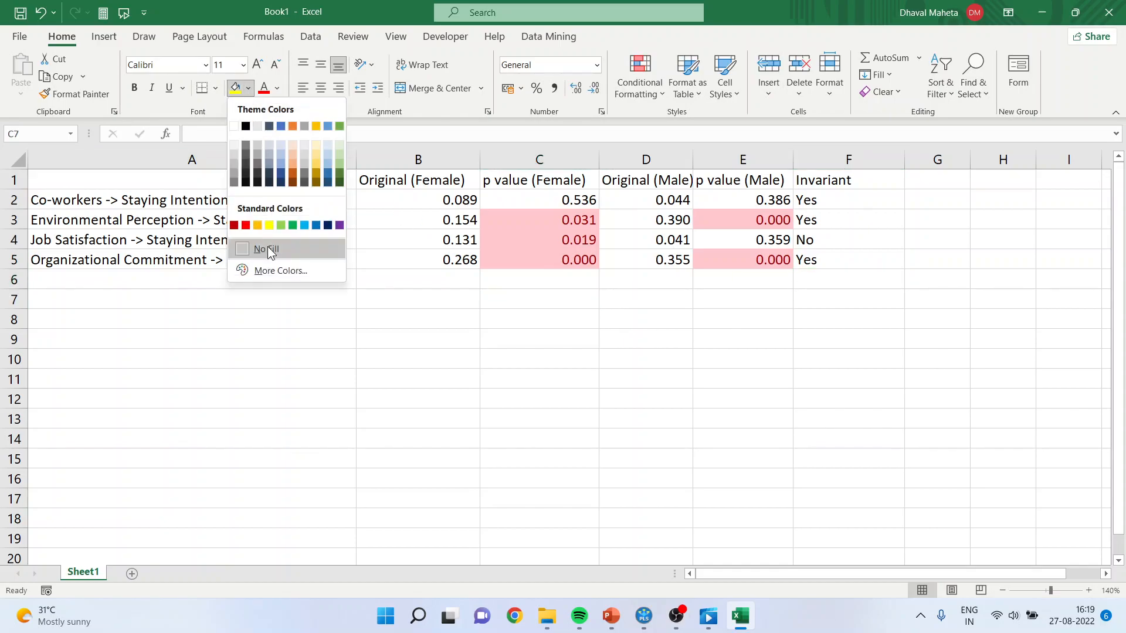
{"action": "left_click", "coordinate": [247, 226]}
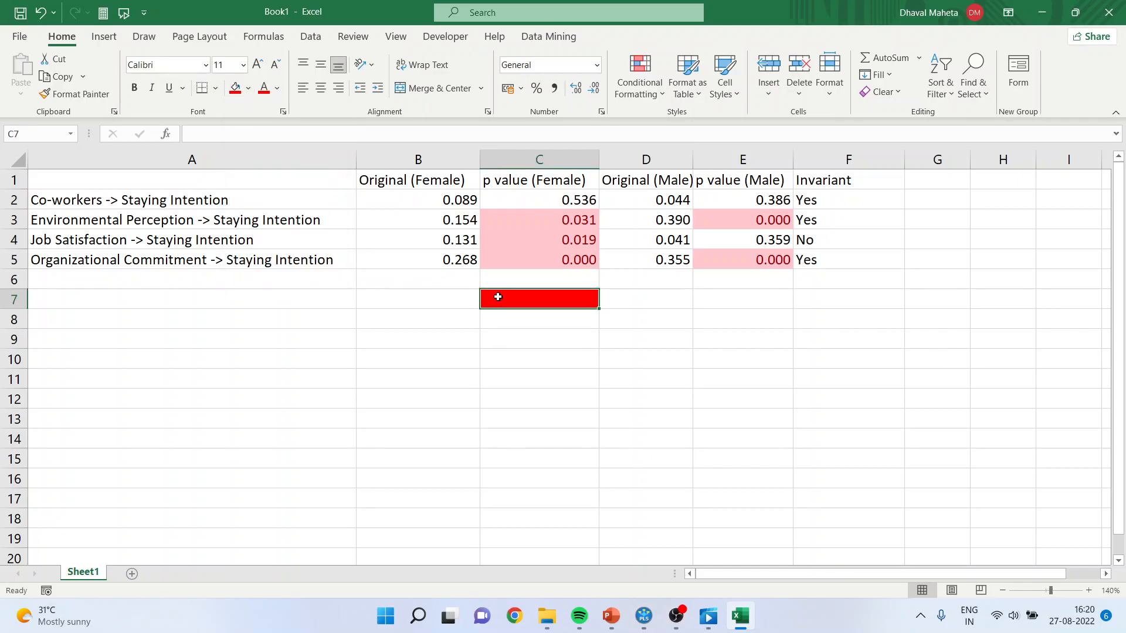
{"action": "left_click", "coordinate": [82, 95]}
{"action": "left_click", "coordinate": [737, 299]}
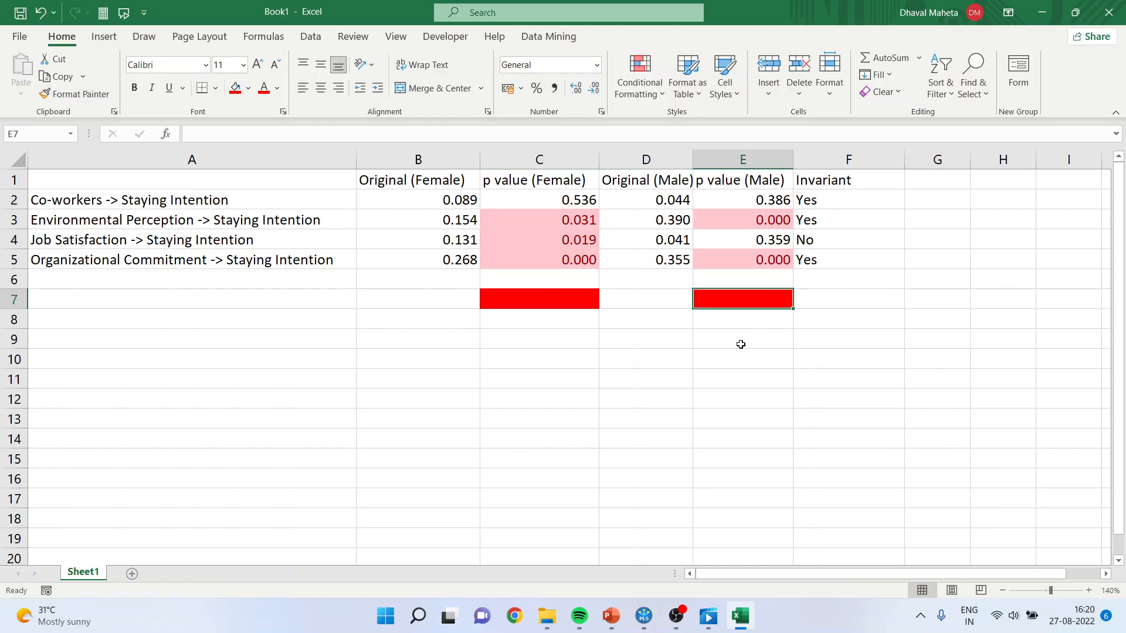
Copy the red fill to cells E9 and C11 with Format Painter to illustrate single-group significance.
{"action": "left_click", "coordinate": [740, 342]}
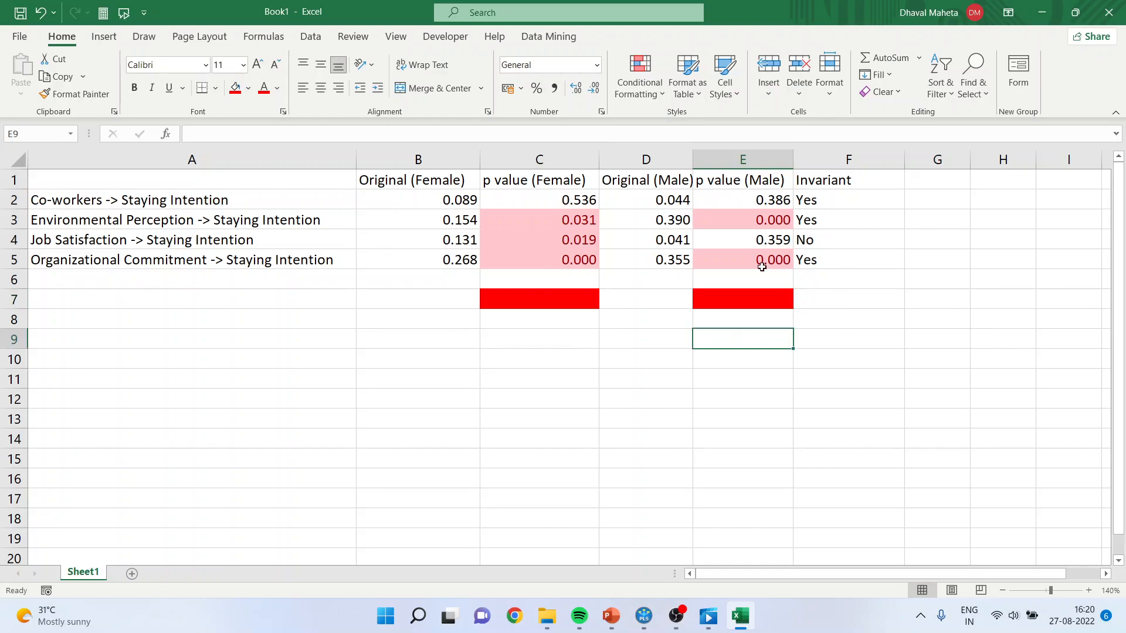
{"action": "left_click", "coordinate": [743, 295]}
{"action": "left_click", "coordinate": [77, 93]}
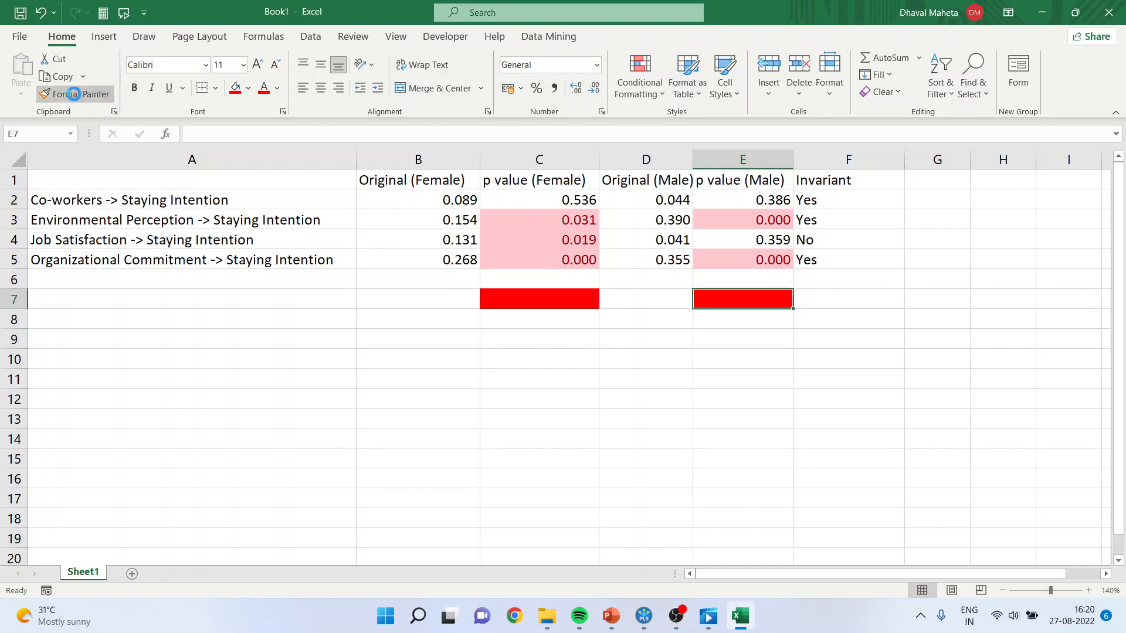
{"action": "left_click", "coordinate": [735, 339]}
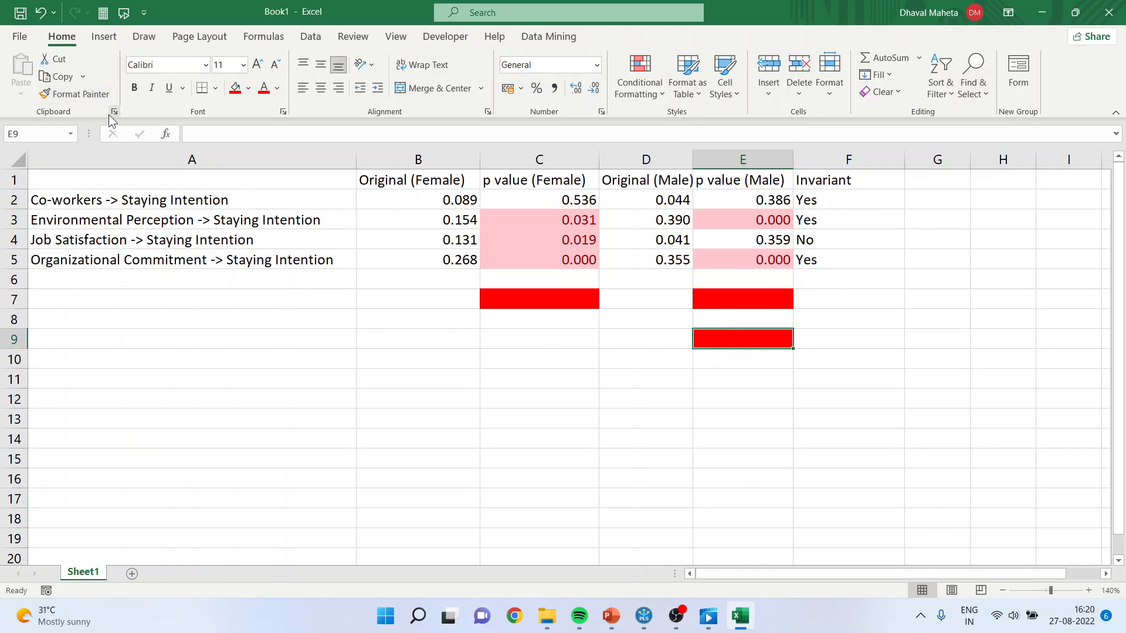
{"action": "left_click", "coordinate": [77, 93]}
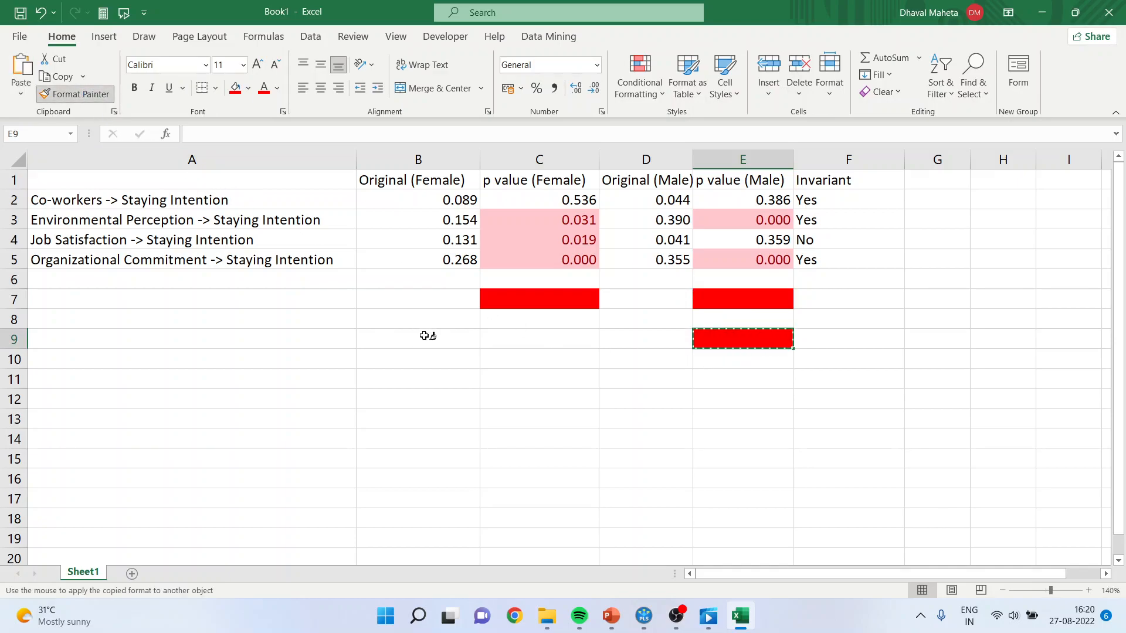
{"action": "left_click", "coordinate": [502, 374]}
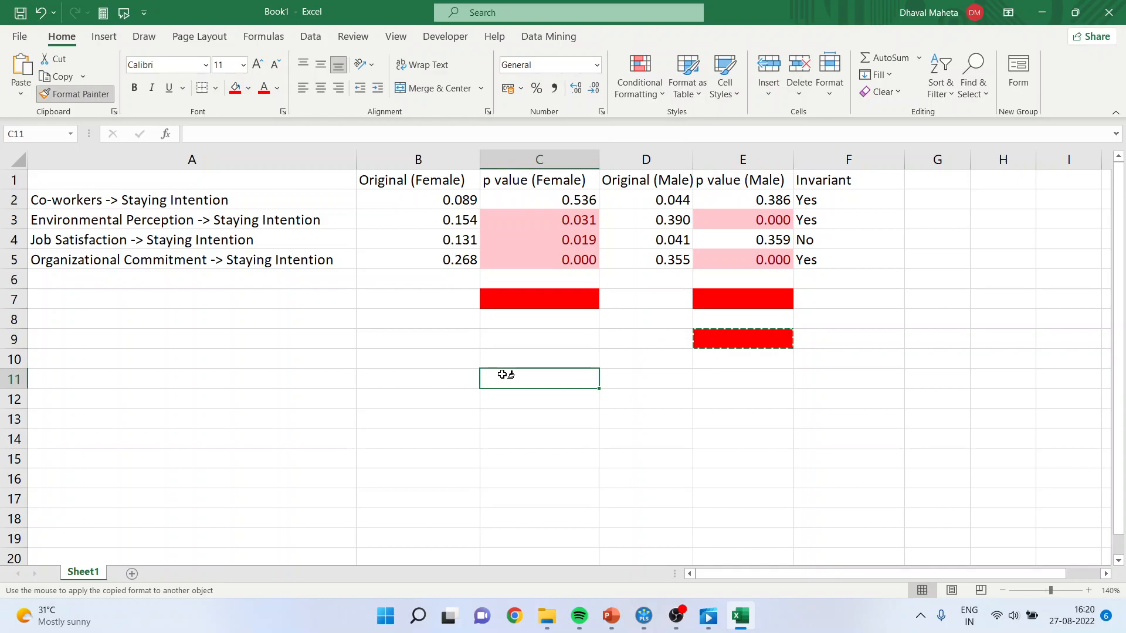
{"action": "left_click", "coordinate": [740, 431]}
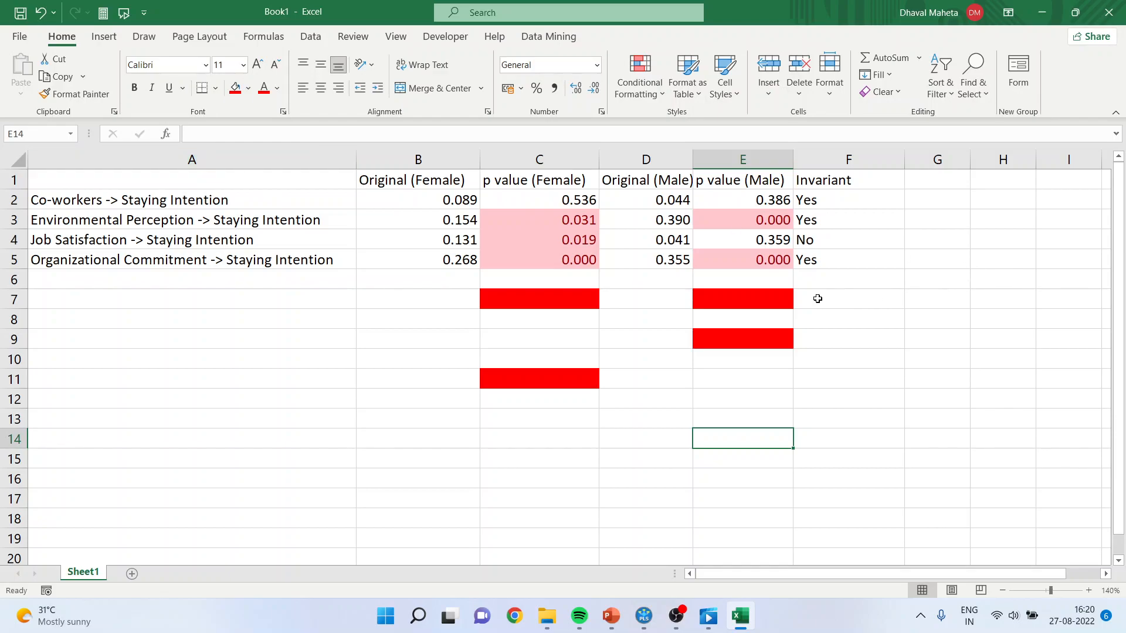
Check the female and male p values of Co-workers -> Staying Intention and enter Yes in F13 for the case without red cells.
{"action": "left_click", "coordinate": [817, 299]}
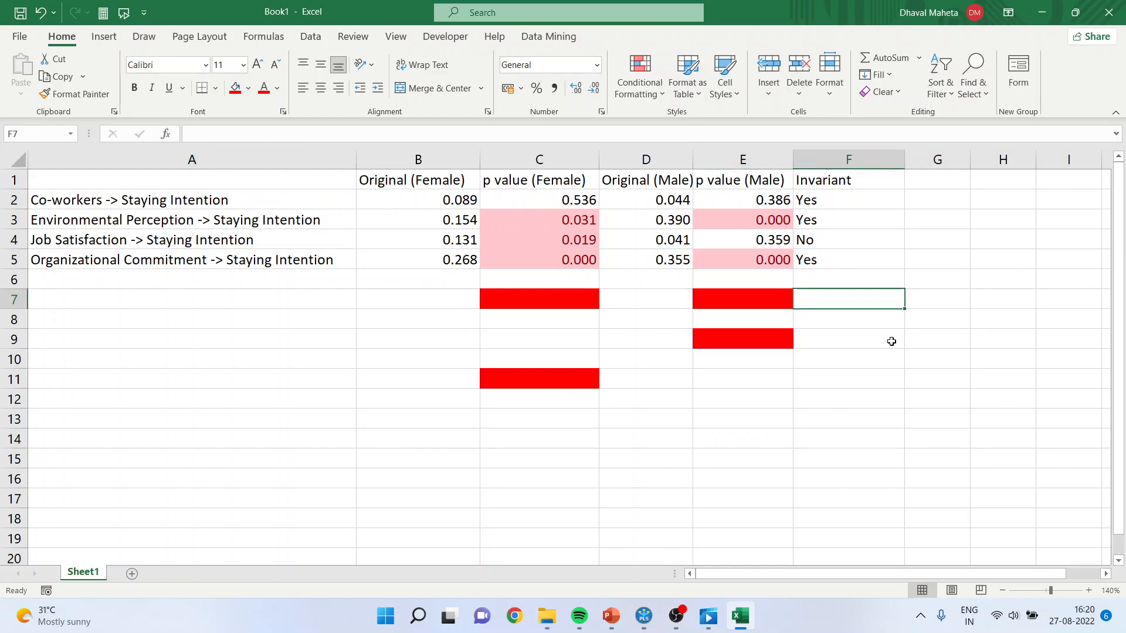
{"action": "key", "text": "Down"}
{"action": "key", "text": "Down"}
{"action": "key", "text": "Down"}
{"action": "key", "text": "Down"}
{"action": "key", "text": "Down"}
{"action": "key", "text": "Down"}
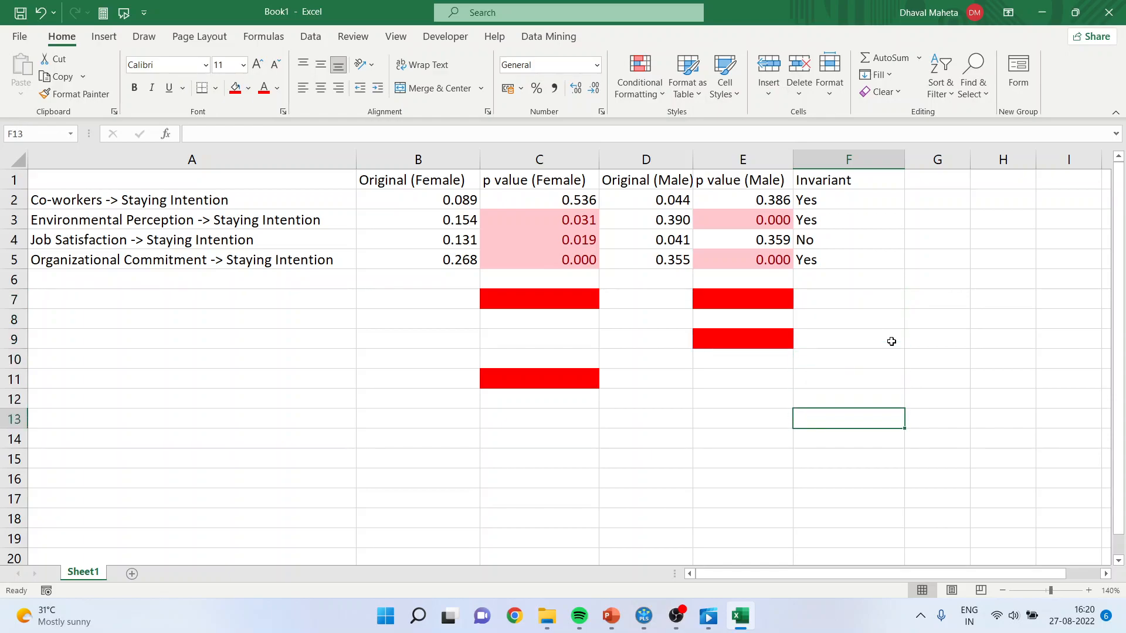
{"action": "left_click", "coordinate": [561, 200]}
{"action": "left_click", "coordinate": [746, 201]}
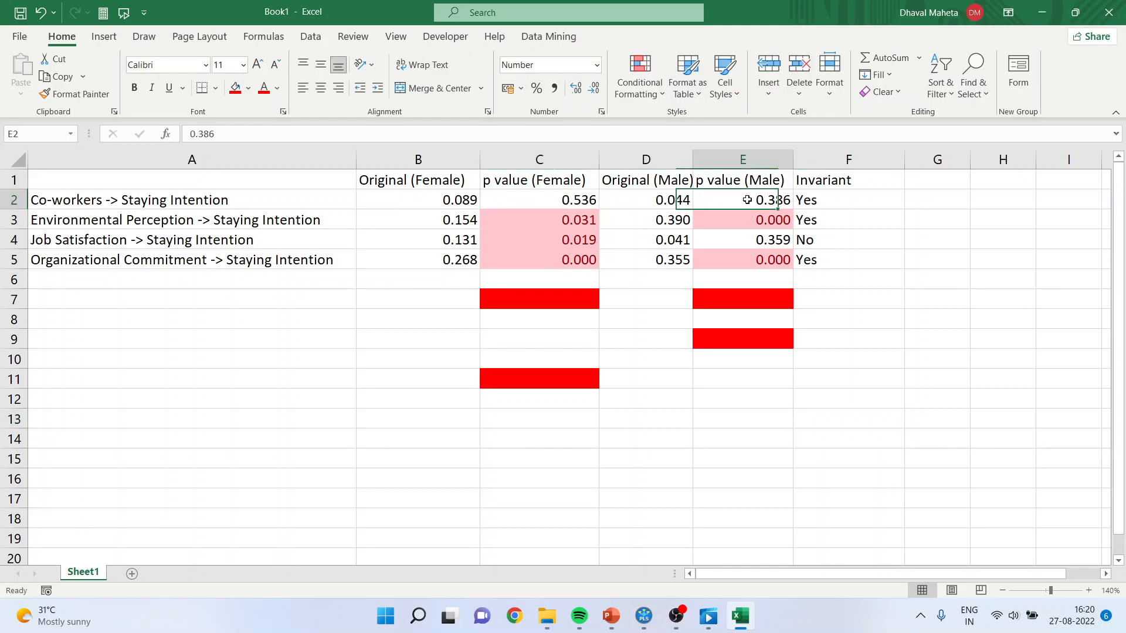
{"action": "left_click", "coordinate": [835, 421]}
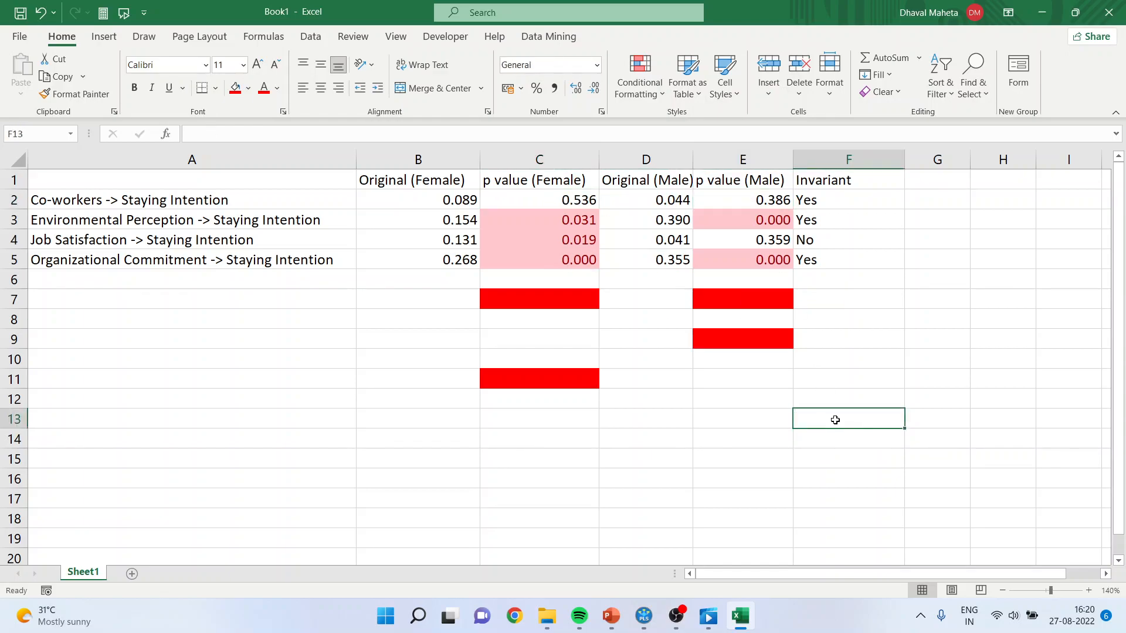
{"action": "type", "text": "Yes"}
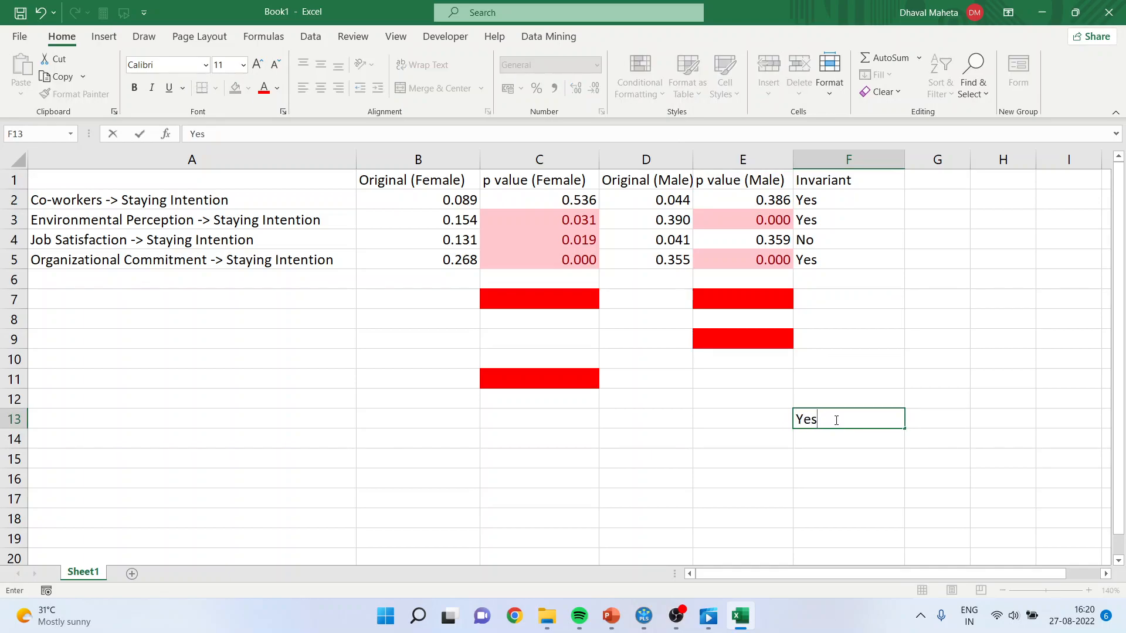
{"action": "key", "text": "Up"}
{"action": "key", "text": "Up"}
{"action": "key", "text": "Up"}
{"action": "key", "text": "Up"}
{"action": "key", "text": "Up"}
{"action": "key", "text": "Up"}
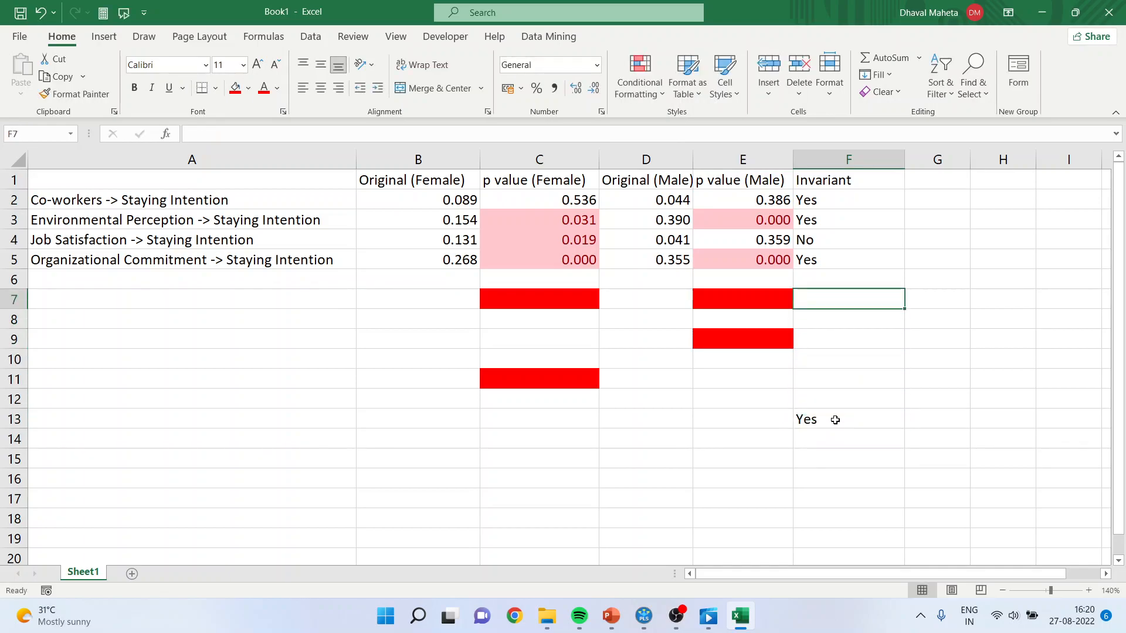
Label the red example rows in column F with Yes in F7, No in F9 and No in F11.
{"action": "type", "text": "Yes"}
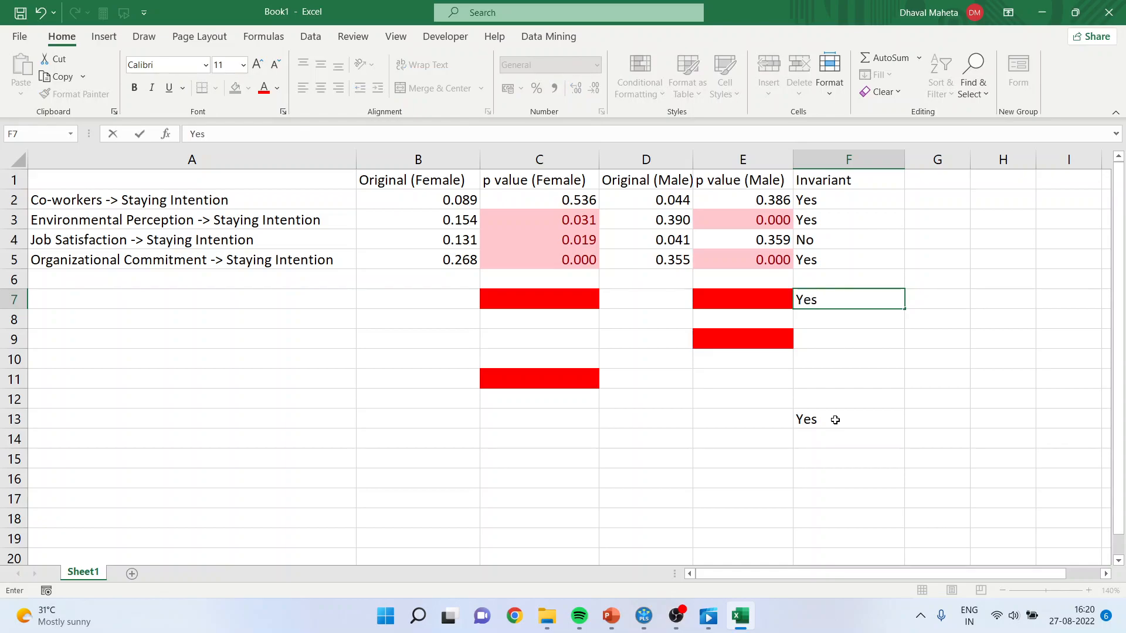
{"action": "key", "text": "Return"}
{"action": "key", "text": "Down"}
{"action": "type", "text": "No"}
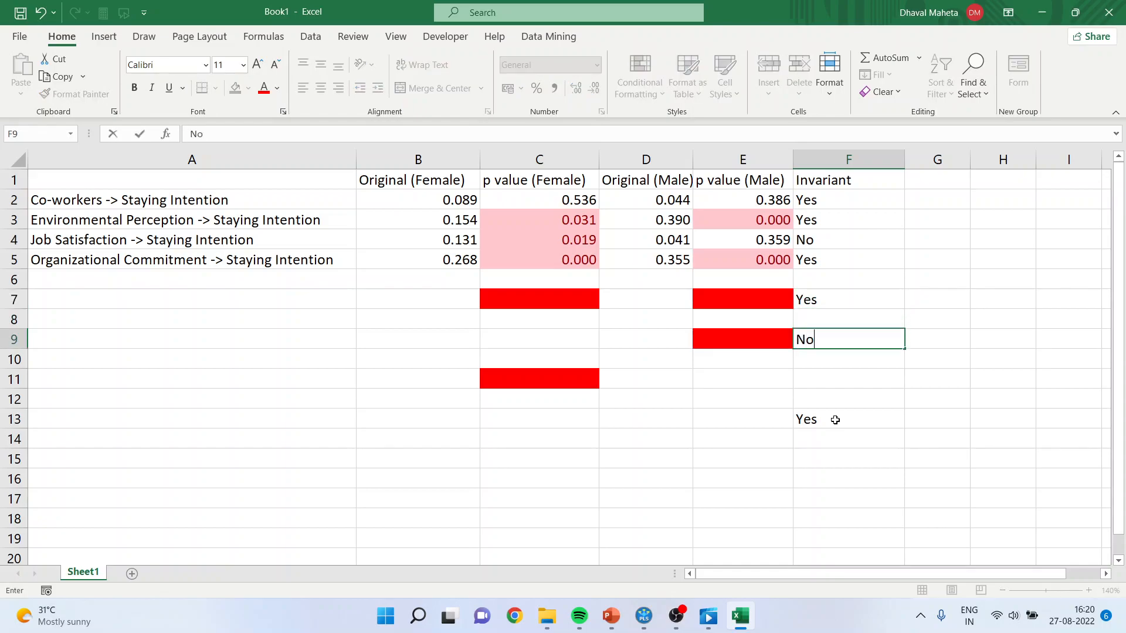
{"action": "key", "text": "Return"}
{"action": "key", "text": "Down"}
{"action": "type", "text": "No"}
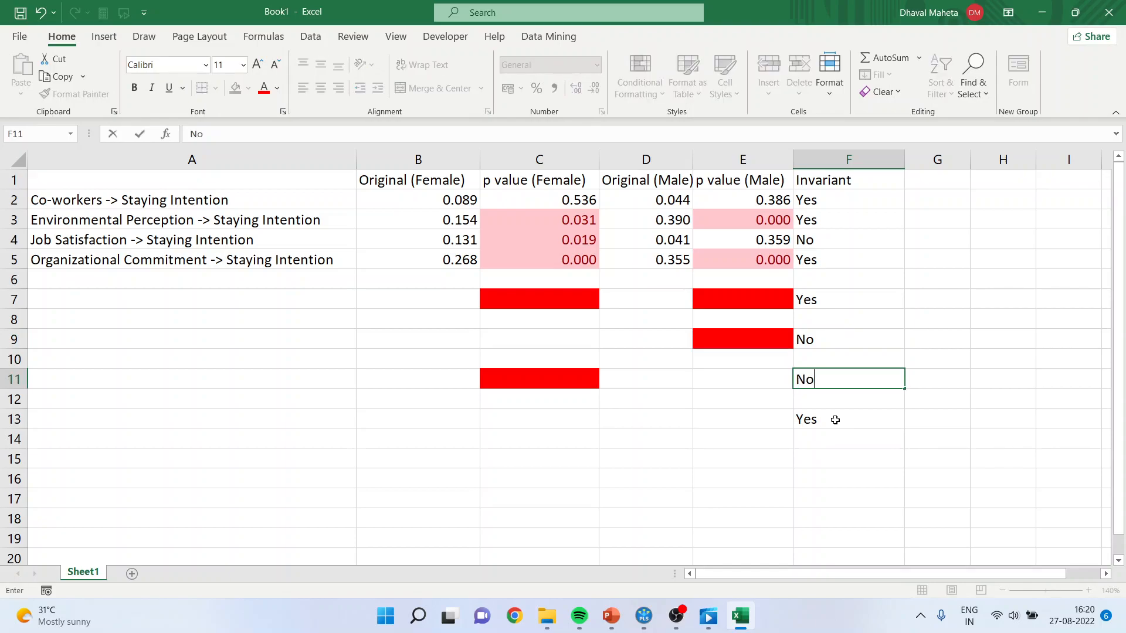
{"action": "key", "text": "Return"}
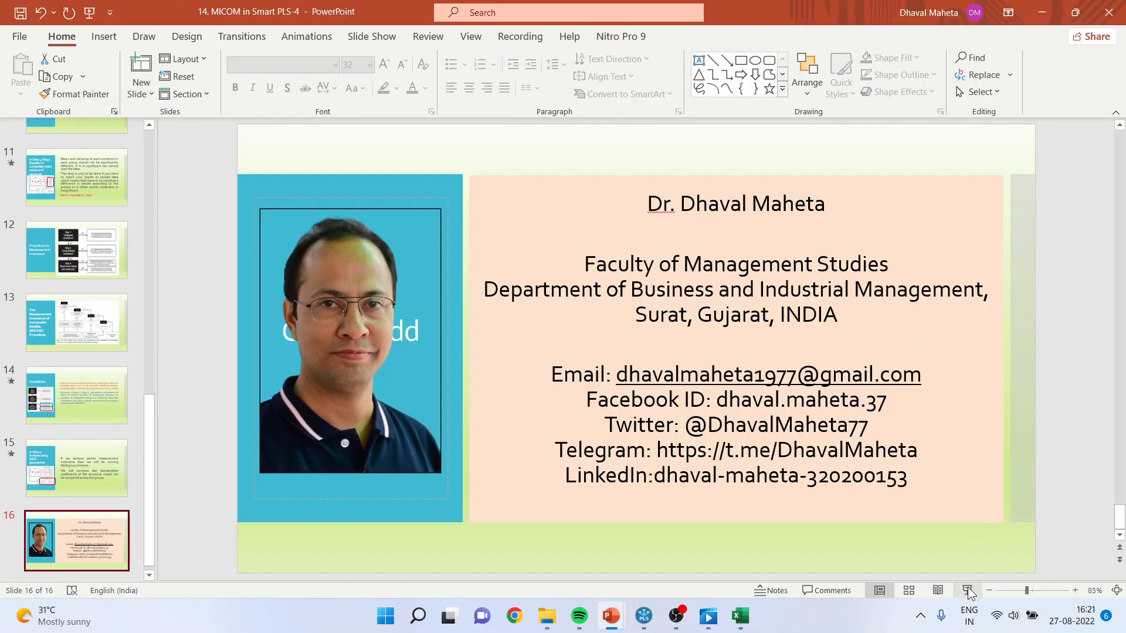
{"action": "left_click", "coordinate": [967, 589]}
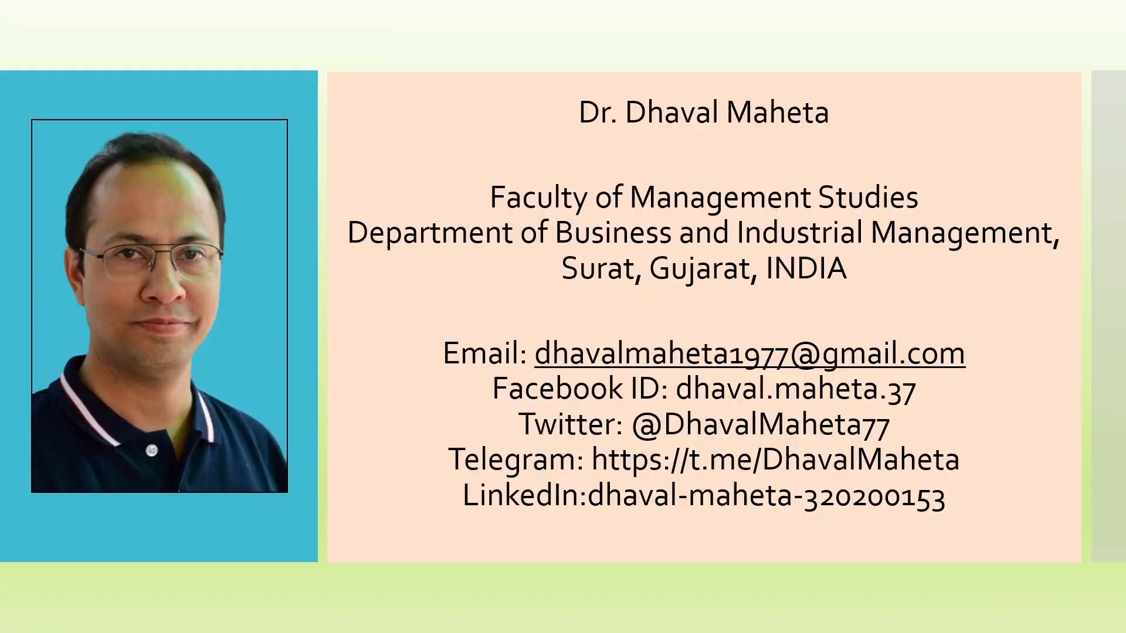